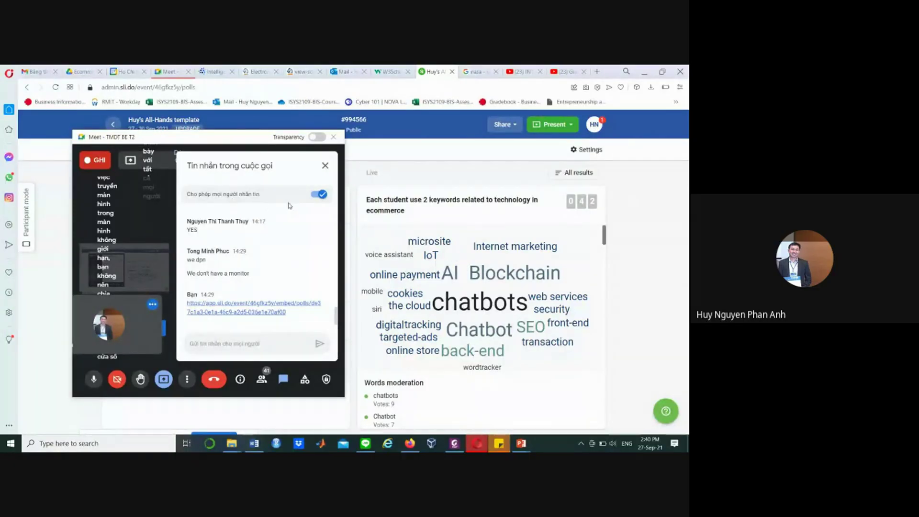
- Widen the Meet call window from both edges and move it slightly lower
left_click_drag(342, 204, 350, 204)
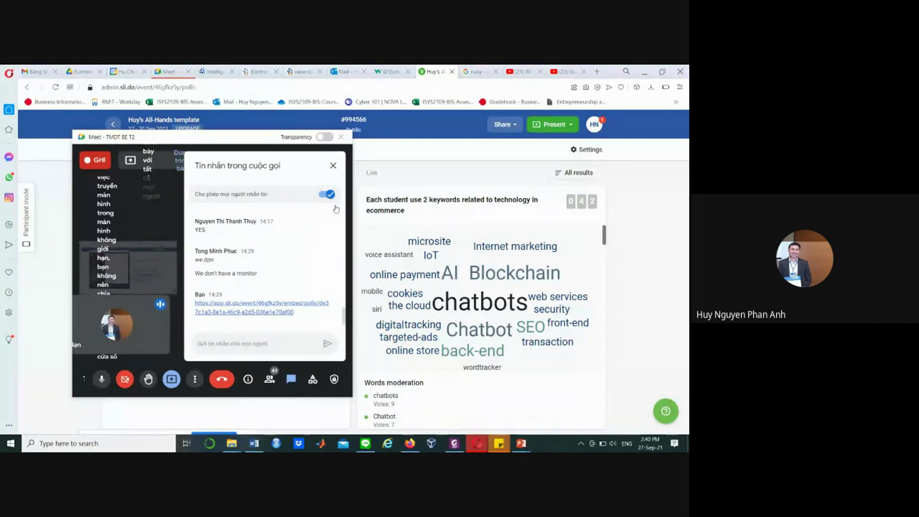
left_click_drag(75, 207, 47, 207)
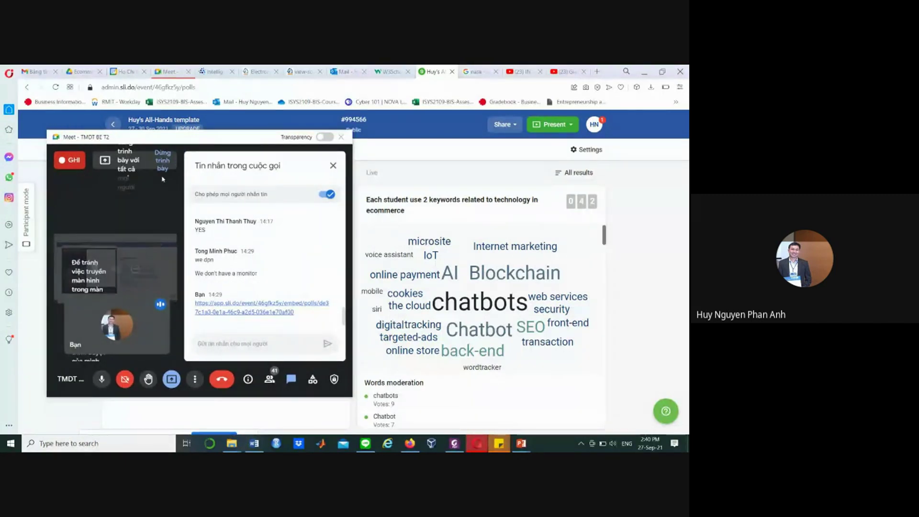
left_click_drag(203, 145, 195, 161)
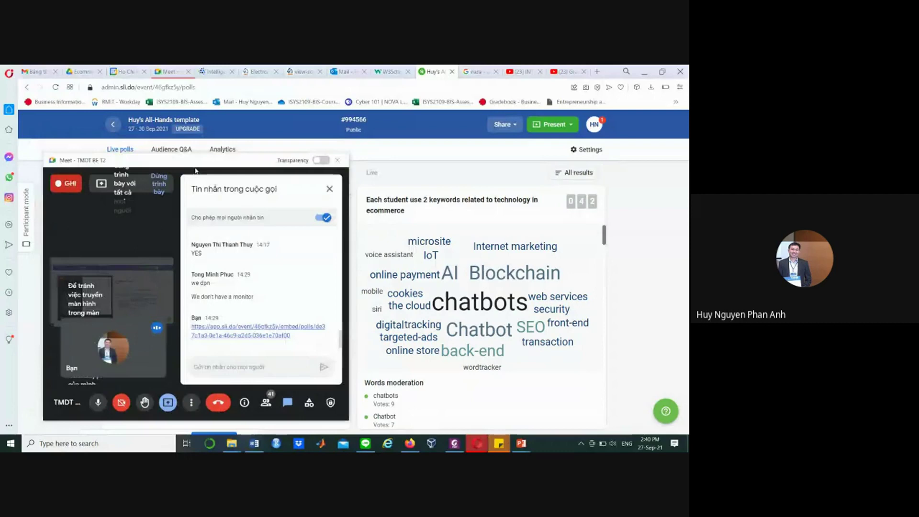
- Copy the W3Schools home page URL and send it in the Meet chat
left_click(388, 72)
left_click(320, 86)
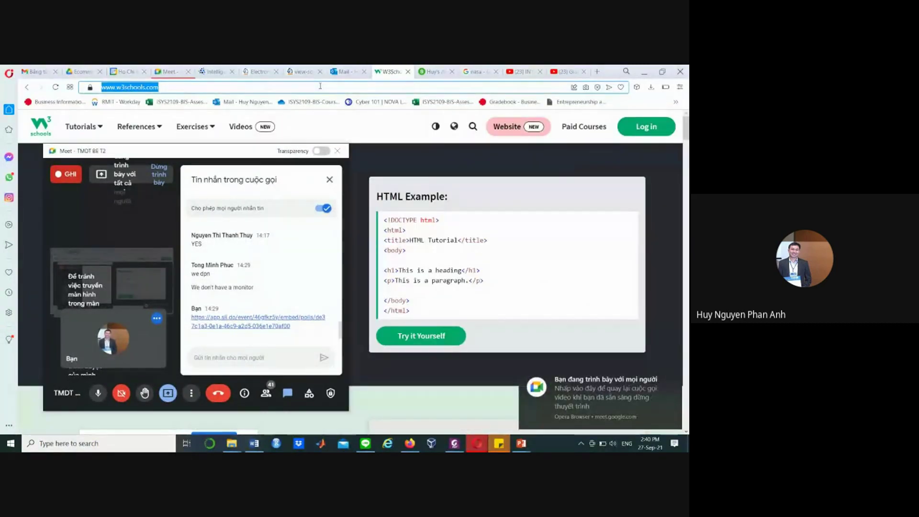
left_click(269, 358)
type("https://www.w3schools.com")
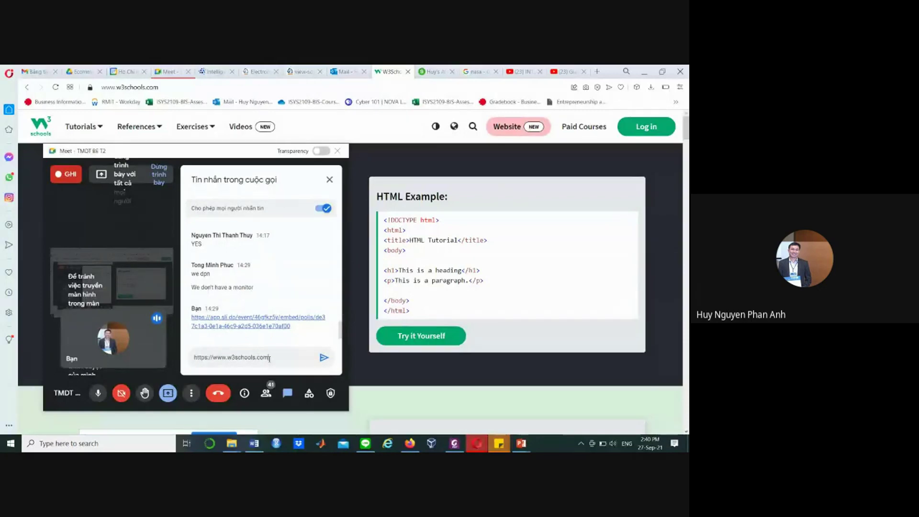
key("Return")
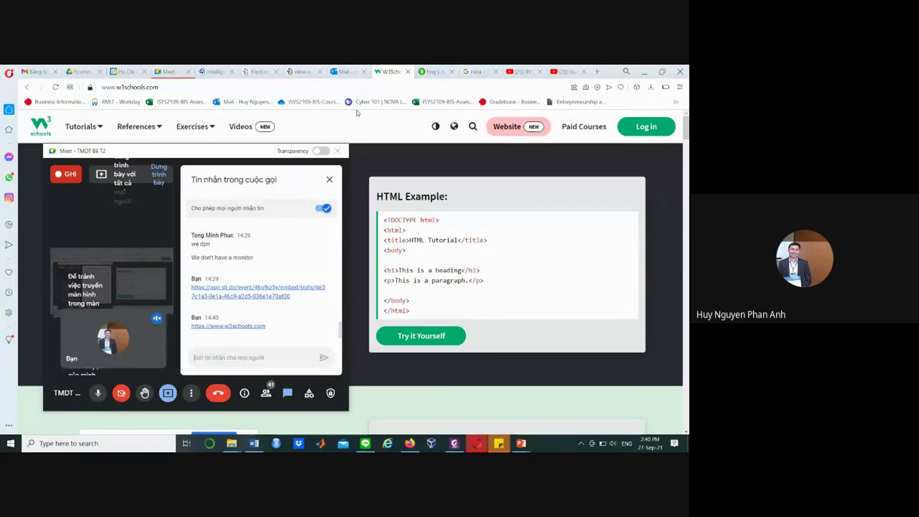
- Reposition the call window to reveal the HTML intro section
left_click_drag(185, 154, 262, 378)
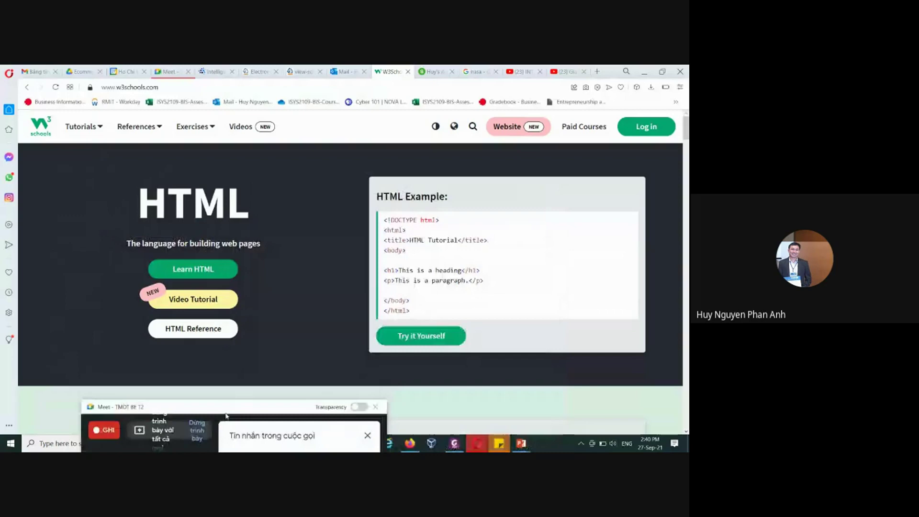
left_click_drag(261, 377, 240, 211)
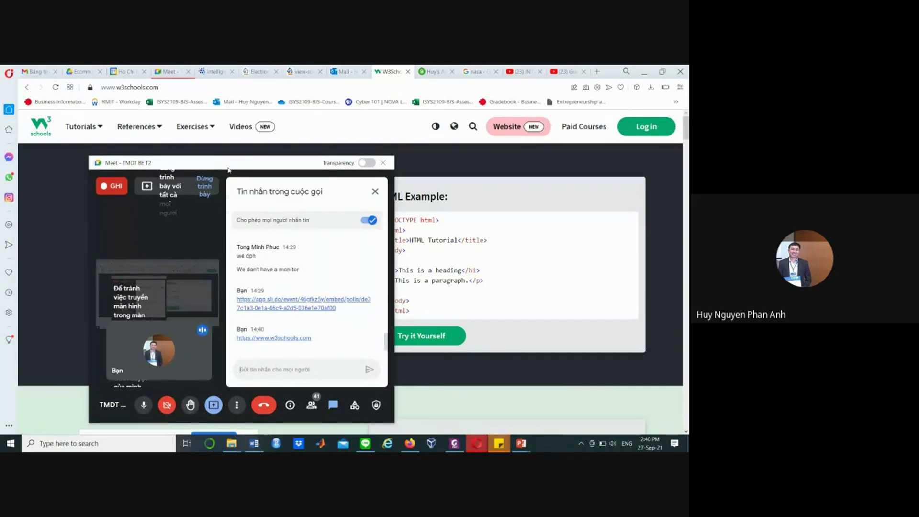
left_click_drag(228, 169, 227, 385)
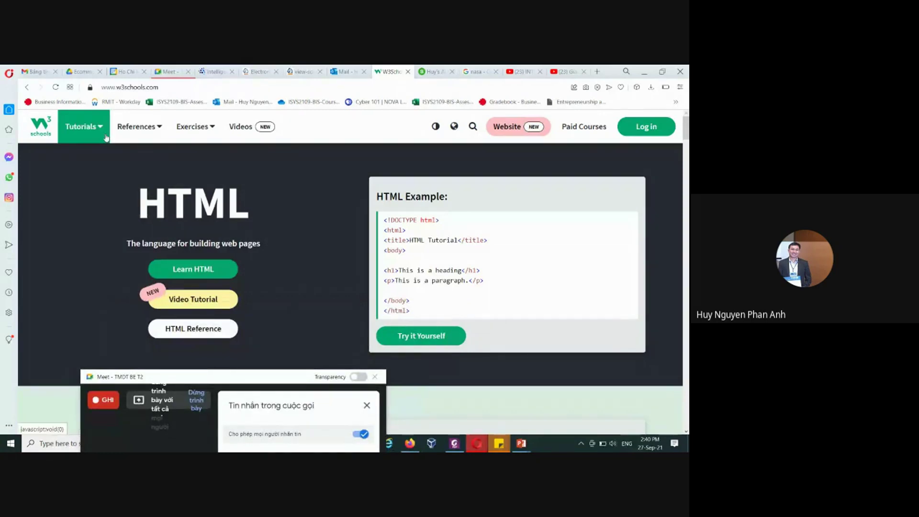
- Browse the Tutorials menu and the Exercises list, then reopen Tutorials
left_click(104, 135)
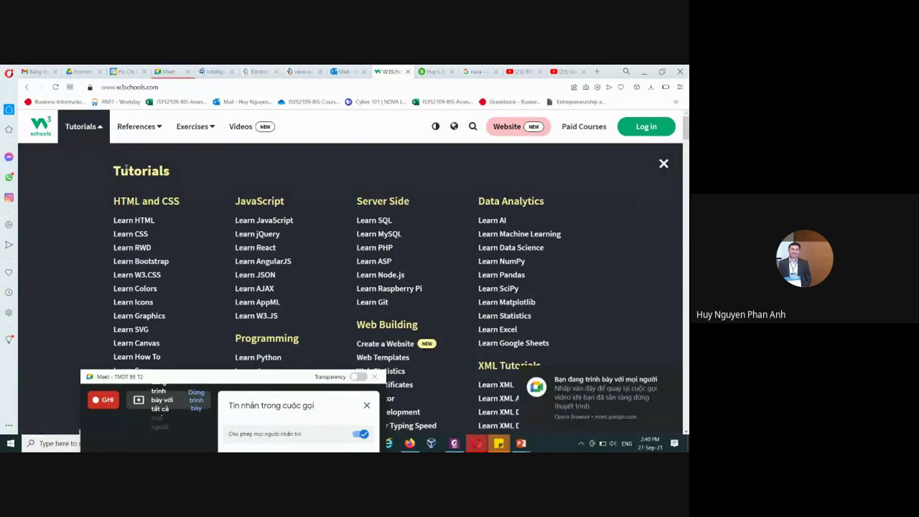
left_click(194, 131)
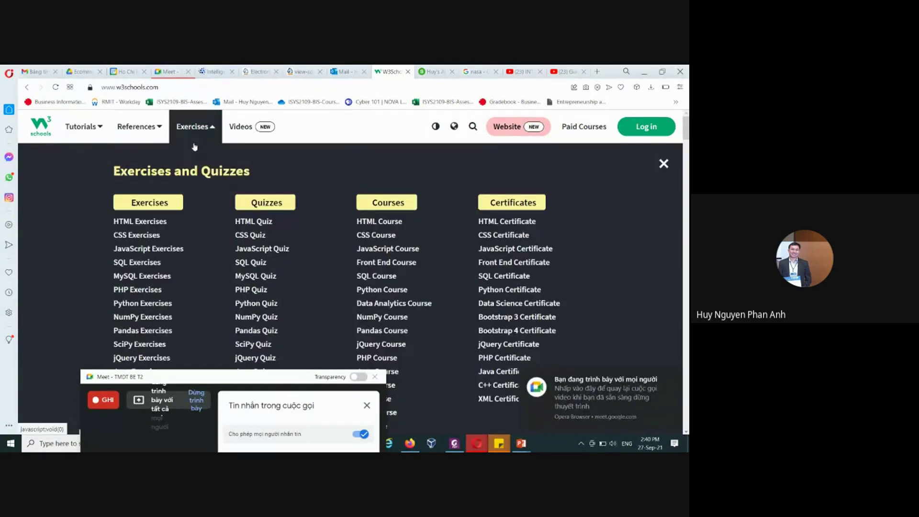
left_click(99, 131)
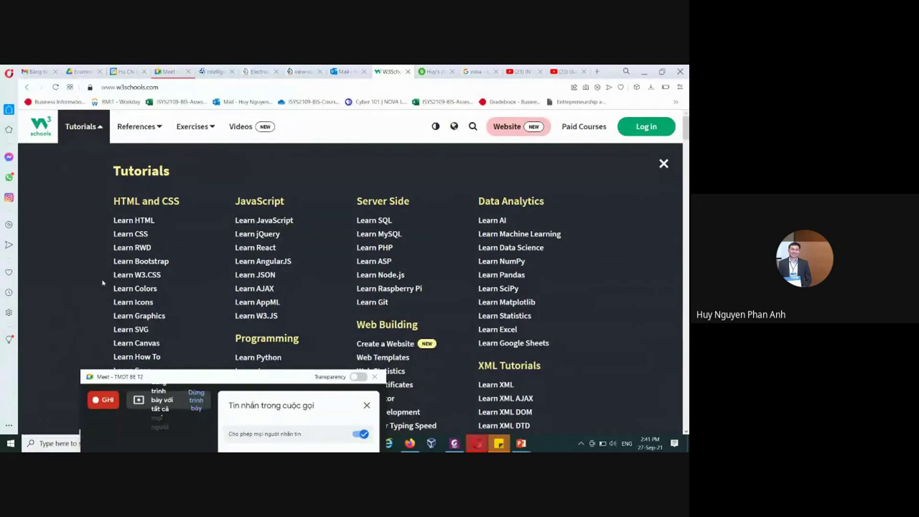
- Open the HTML Introduction simple example in the Tryit Editor and inspect its code
left_click(131, 222)
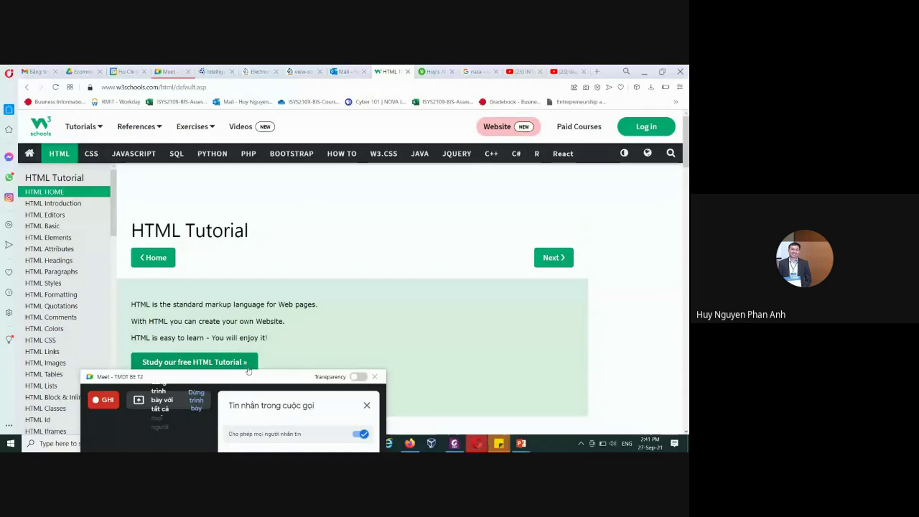
left_click_drag(249, 370, 531, 388)
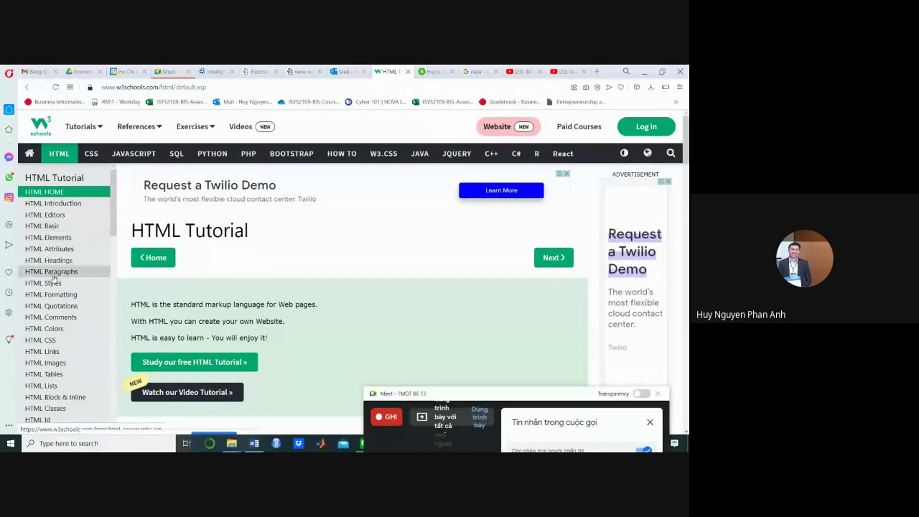
scroll(54, 279, "down", 3)
scroll(53, 279, "down", 2)
scroll(58, 266, "up", 5)
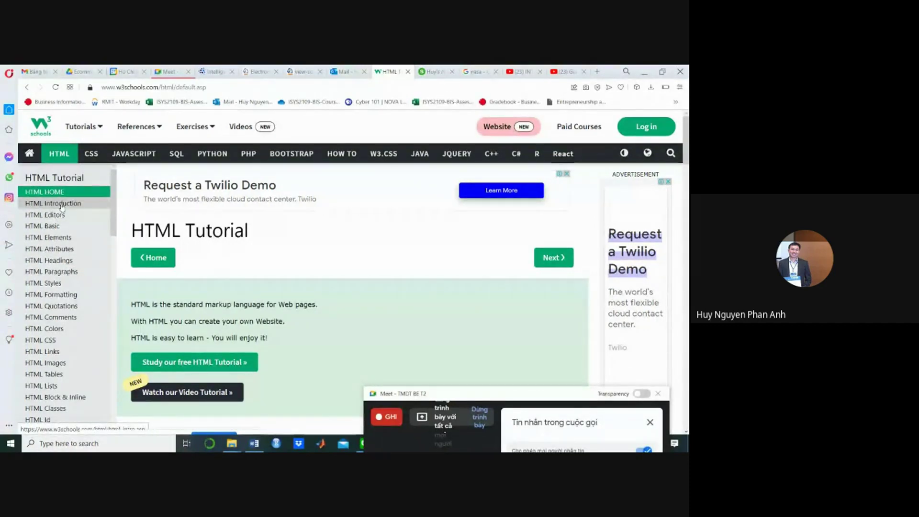
scroll(322, 267, "down", 1)
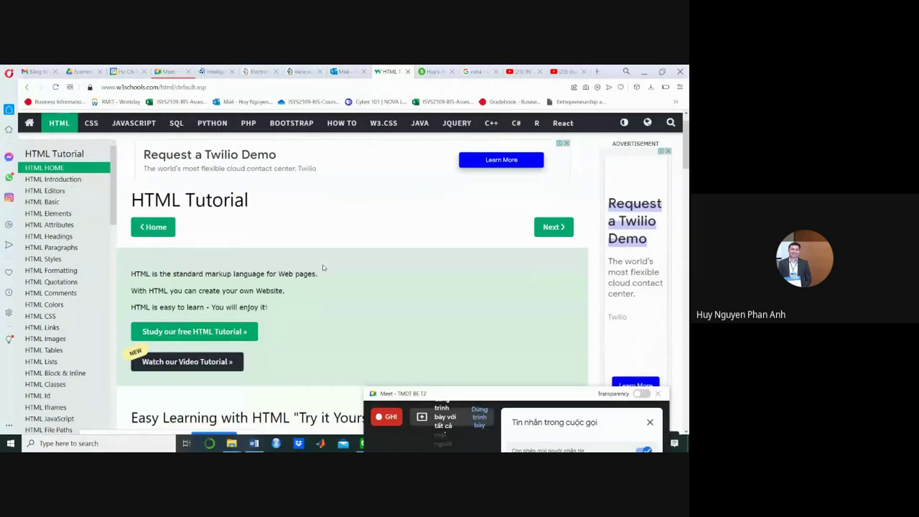
scroll(323, 268, "down", 3)
scroll(278, 236, "up", 4)
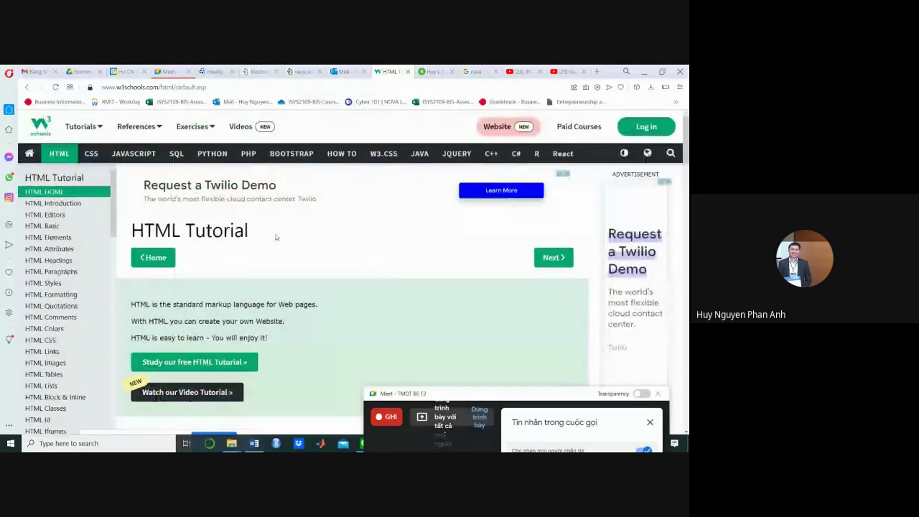
left_click(87, 206)
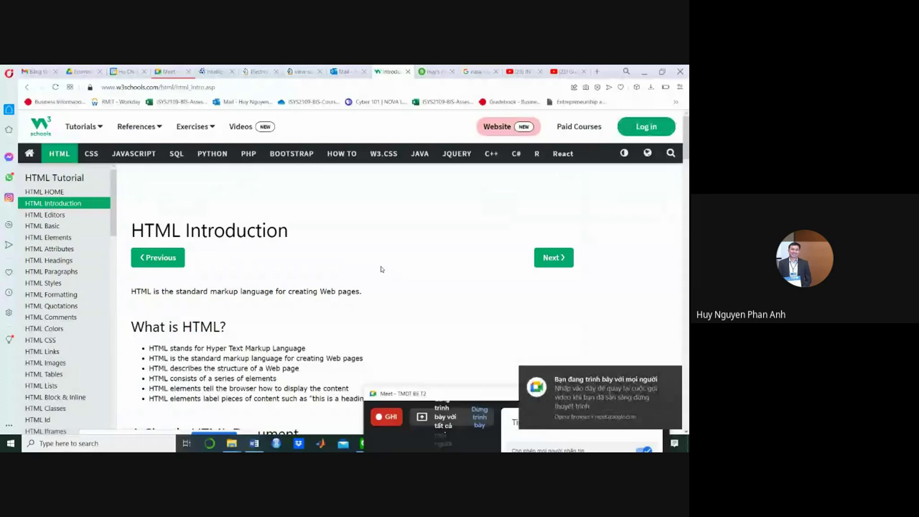
scroll(381, 269, "down", 1)
scroll(381, 269, "down", 2)
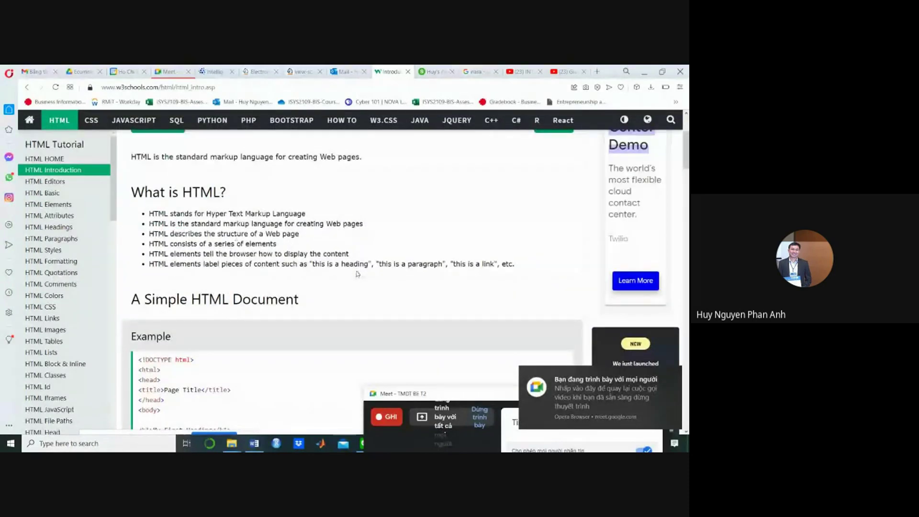
scroll(357, 274, "down", 2)
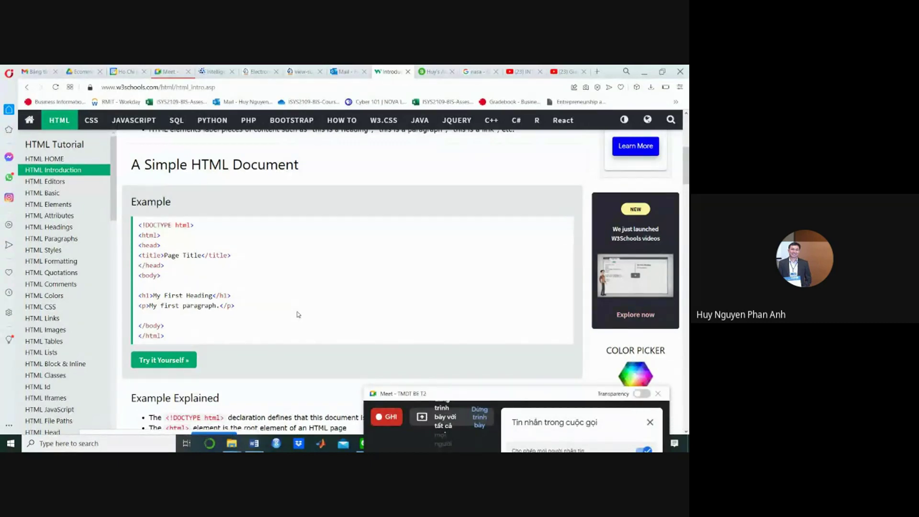
scroll(298, 314, "down", 1)
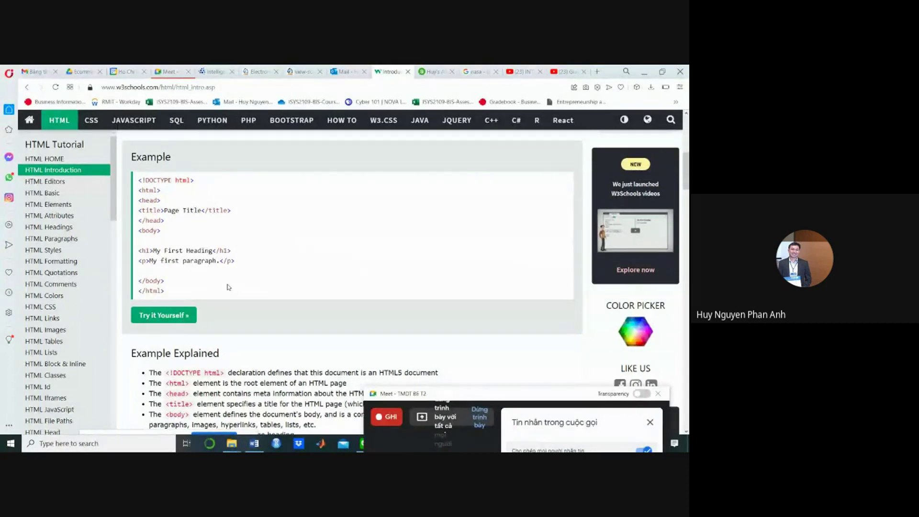
left_click(156, 315)
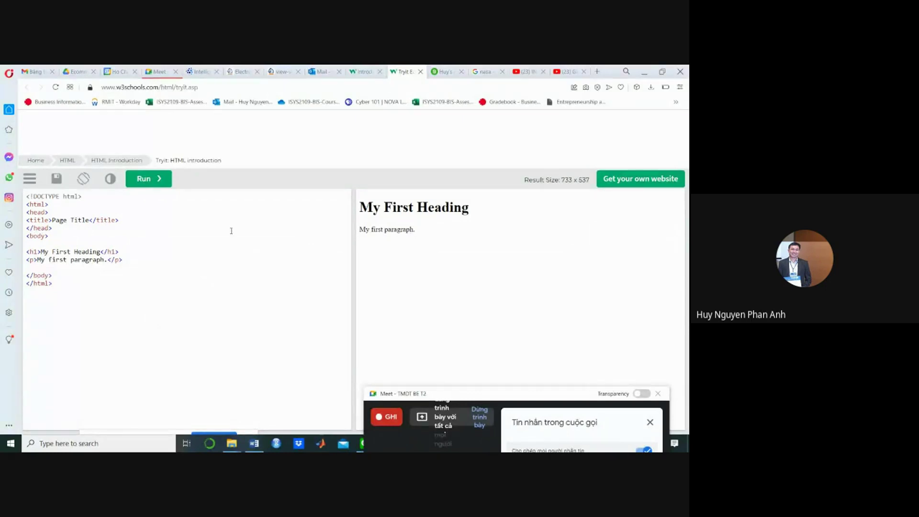
mouse_move(52, 283)
left_mouse_down()
mouse_move(46, 223)
mouse_move(29, 195)
left_mouse_up()
left_click(122, 301)
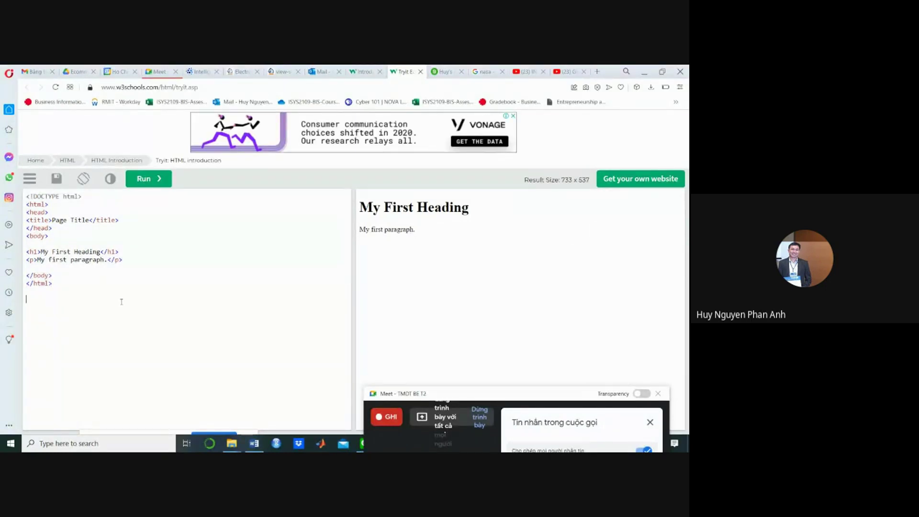
- View the Springer guidelines page's HTML source, then bring up the live poll results
left_click(244, 72)
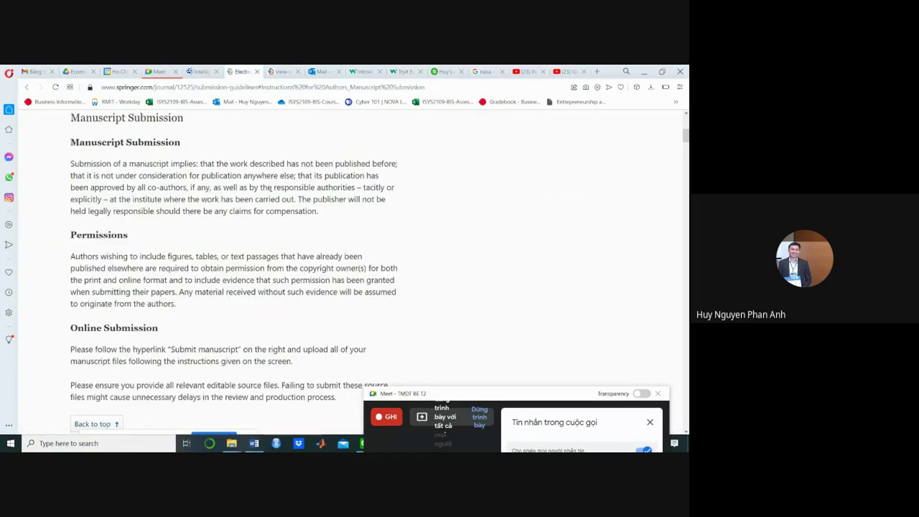
scroll(271, 193, "up", 1)
scroll(272, 192, "up", 3)
scroll(272, 191, "up", 5)
scroll(271, 191, "down", 3)
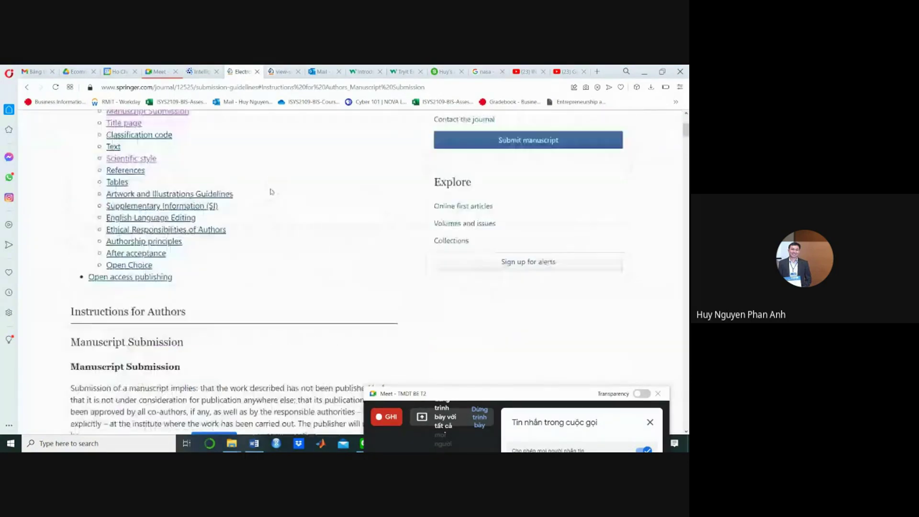
scroll(272, 192, "down", 2)
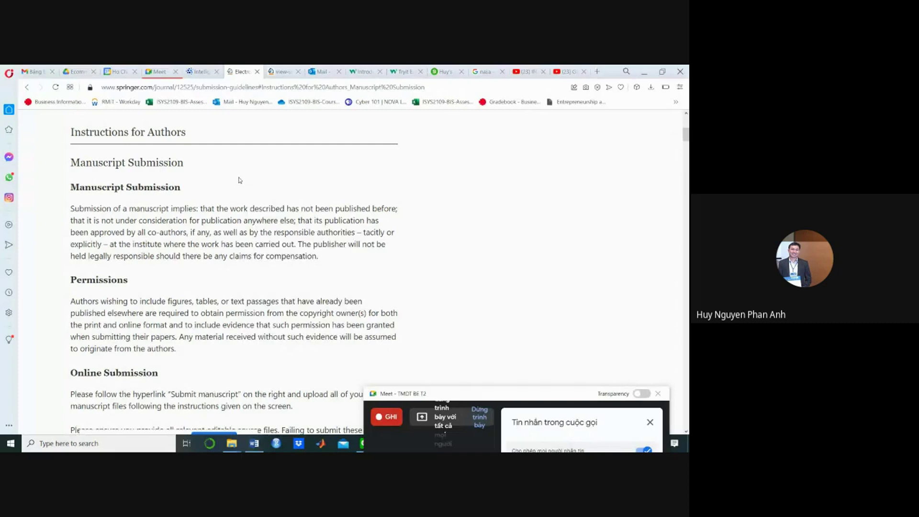
right_click(240, 179)
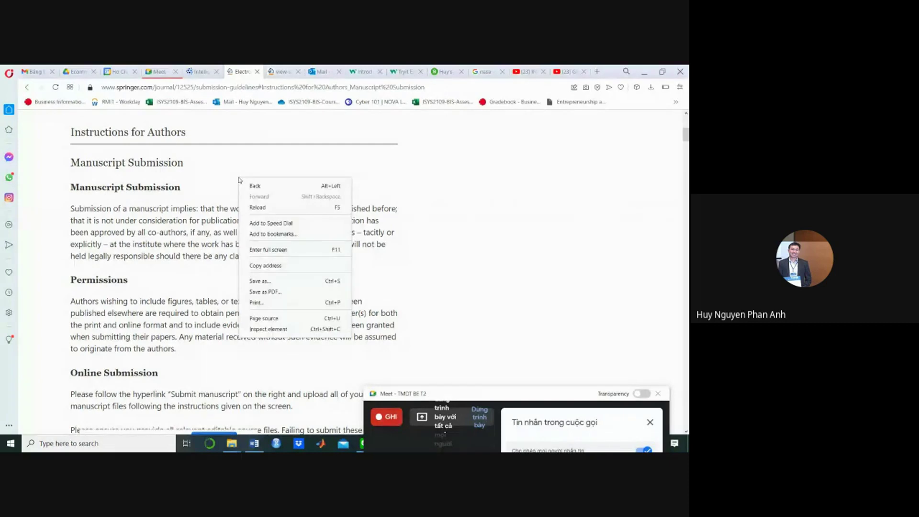
left_click(260, 318)
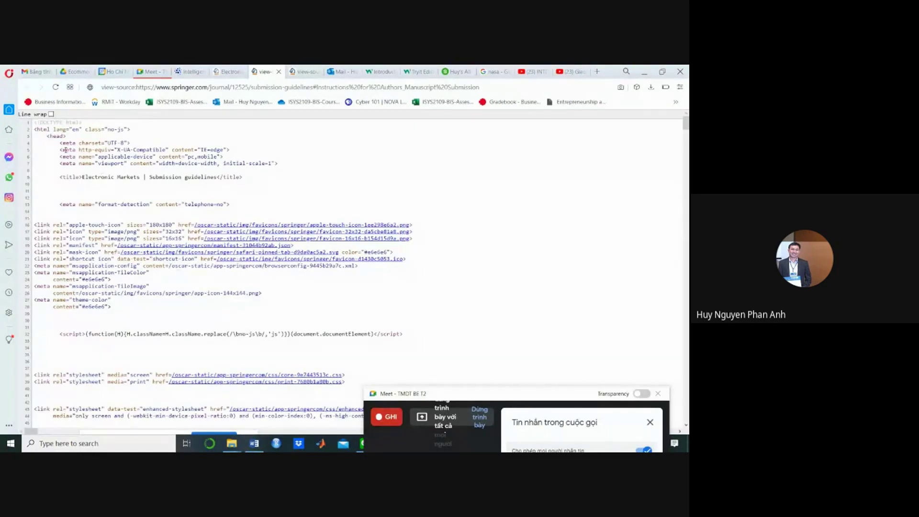
scroll(162, 315, "down", 5)
scroll(161, 315, "down", 5)
scroll(162, 314, "down", 5)
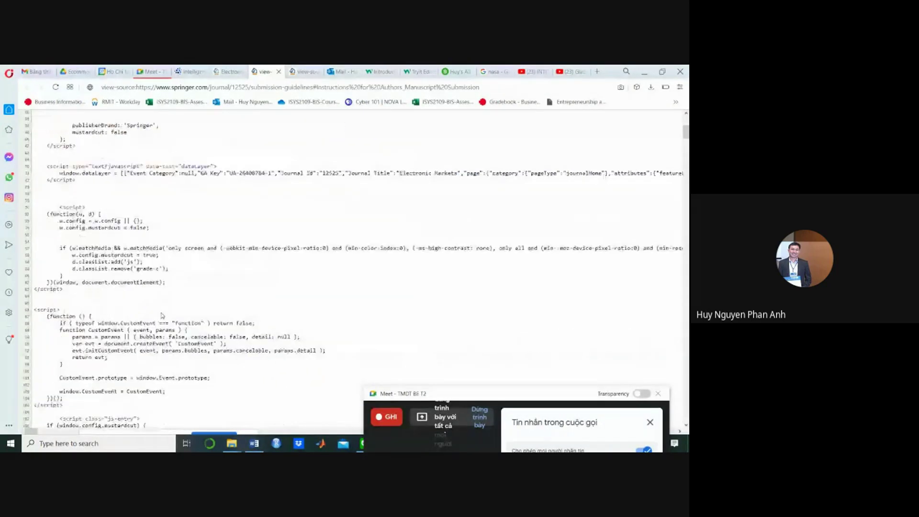
scroll(161, 314, "down", 5)
scroll(162, 315, "down", 2)
scroll(162, 314, "down", 2)
scroll(158, 302, "up", 1)
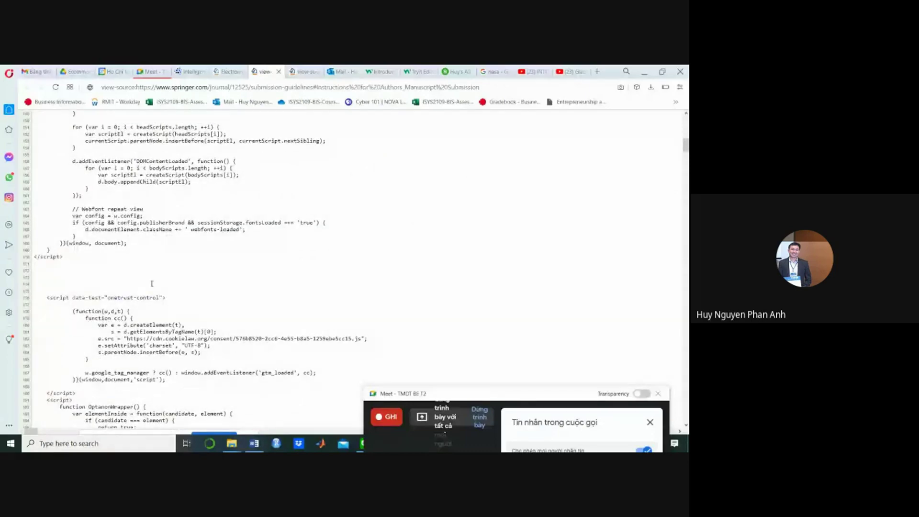
scroll(151, 284, "up", 5)
scroll(157, 283, "up", 5)
scroll(156, 281, "up", 5)
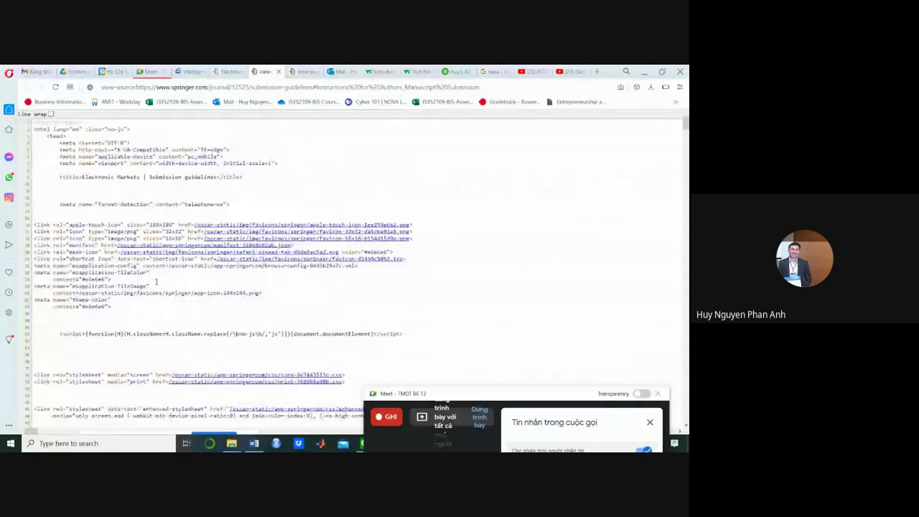
scroll(157, 278, "up", 2)
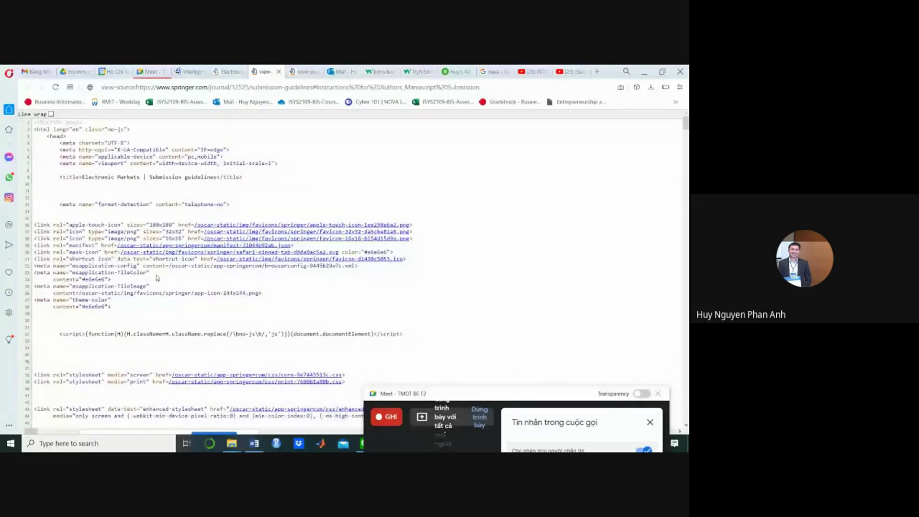
left_click(455, 70)
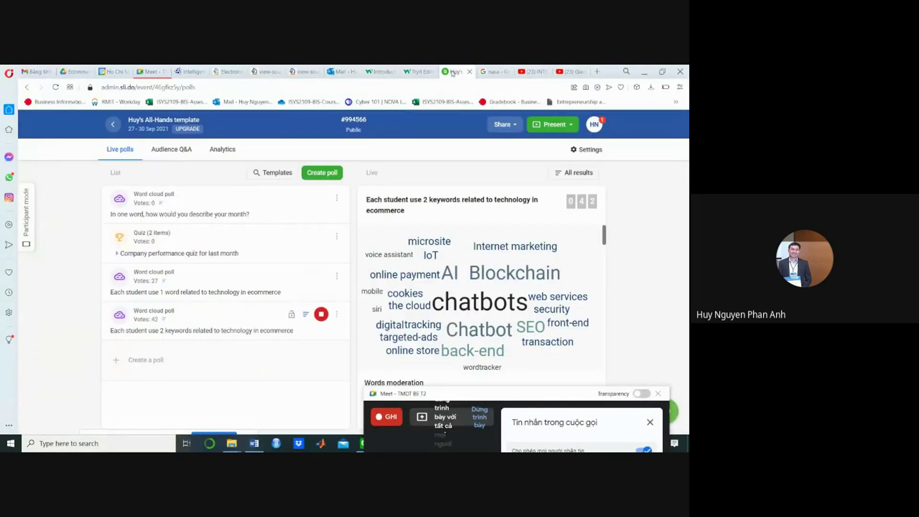
- Replace the h1 text with 'Welcome to my Website' and run the code
left_click(419, 70)
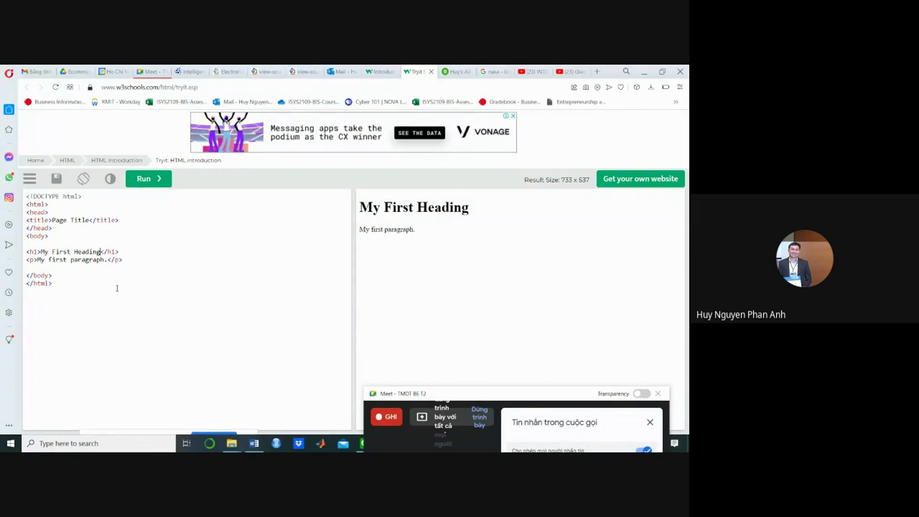
key("BackSpace")
key("BackSpace")
key("BackSpace")
key("BackSpace")
key("BackSpace")
key("BackSpace")
key("BackSpace")
key("BackSpace")
key("BackSpace")
key("BackSpace")
key("BackSpace")
key("BackSpace")
key("BackSpace")
key("BackSpace")
type("W")
type("elcome ")
type("to my ")
type("Website")
left_click(138, 183)
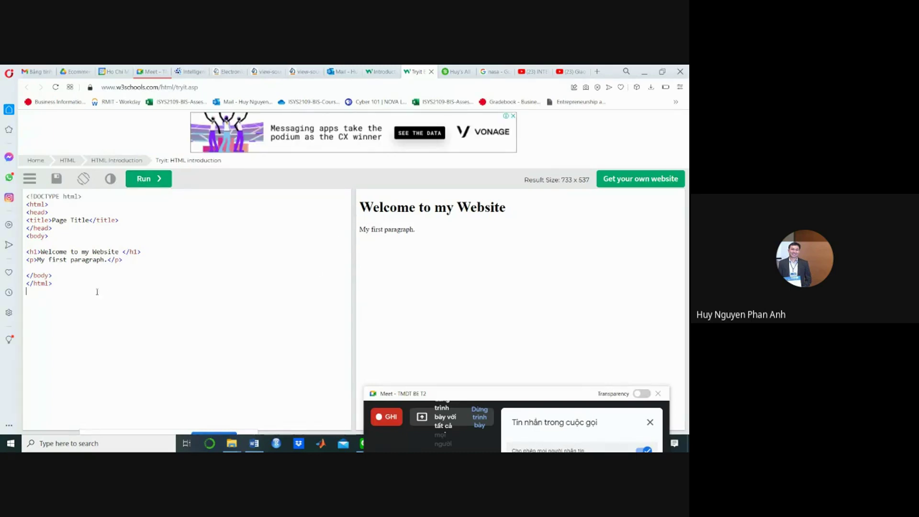
- Select the code and the rendered 'Welcome to my Website' heading, then deselect
key("ctrl+a")
left_click(238, 294)
left_click_drag(364, 204, 478, 260)
left_click(467, 260)
- Go from HTML Introduction through HTML Attributes to the HTML Images lesson
left_click(379, 72)
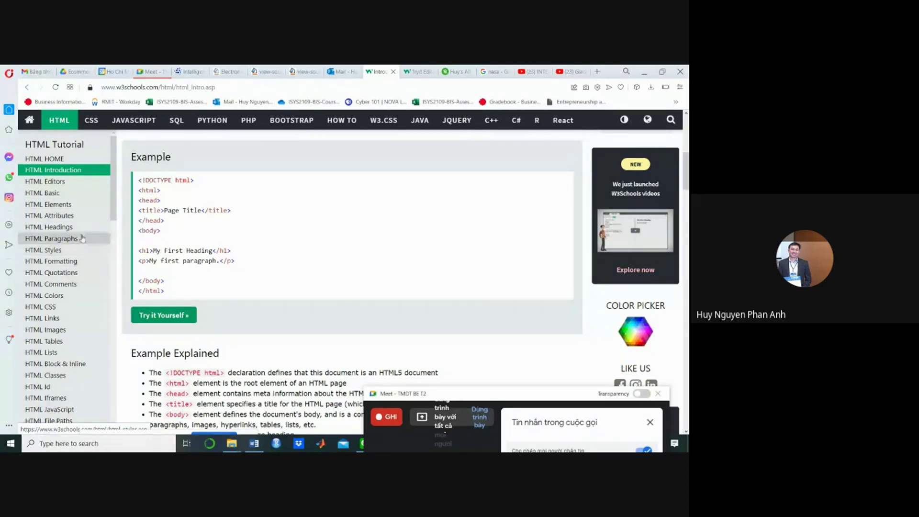
left_click(68, 215)
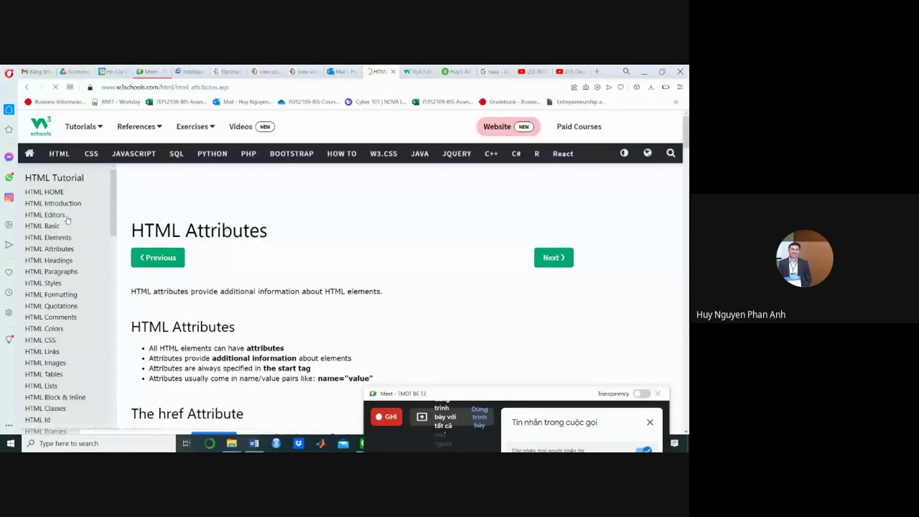
scroll(297, 276, "down", 3)
scroll(297, 275, "down", 2)
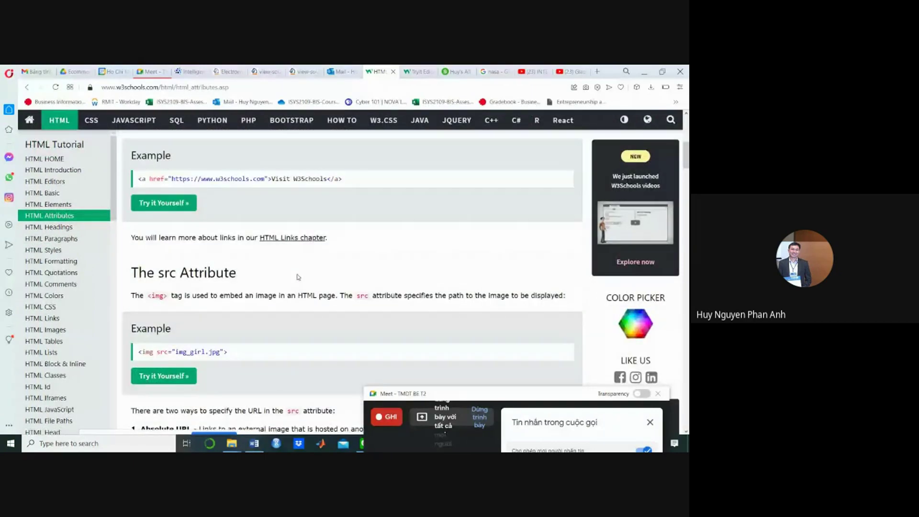
scroll(297, 276, "down", 1)
scroll(297, 276, "down", 3)
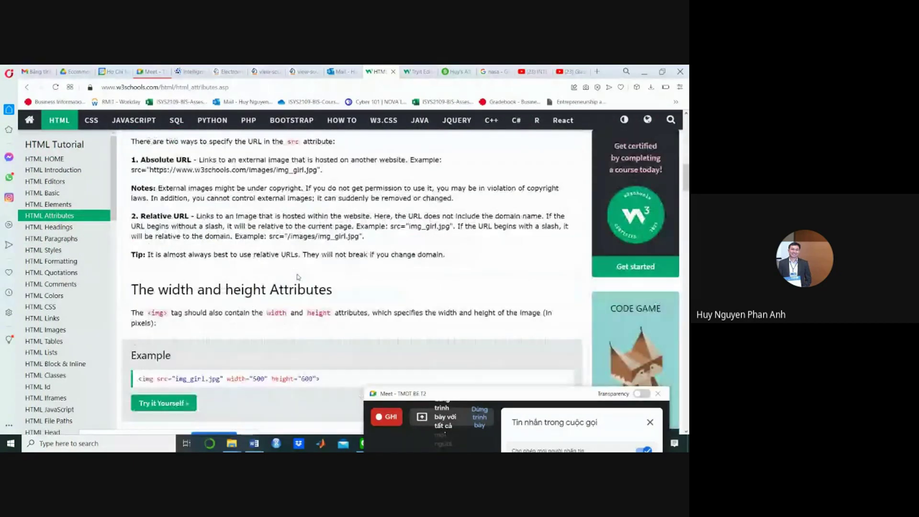
left_click(58, 330)
scroll(365, 236, "down", 2)
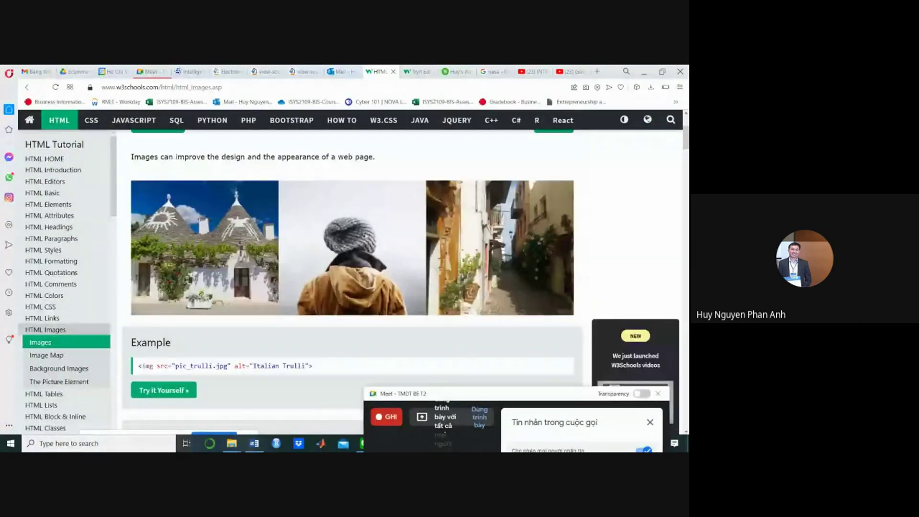
- Open the image example in Tryit and delete 'pic_trulli.jpg' from the src attribute
left_click(156, 392)
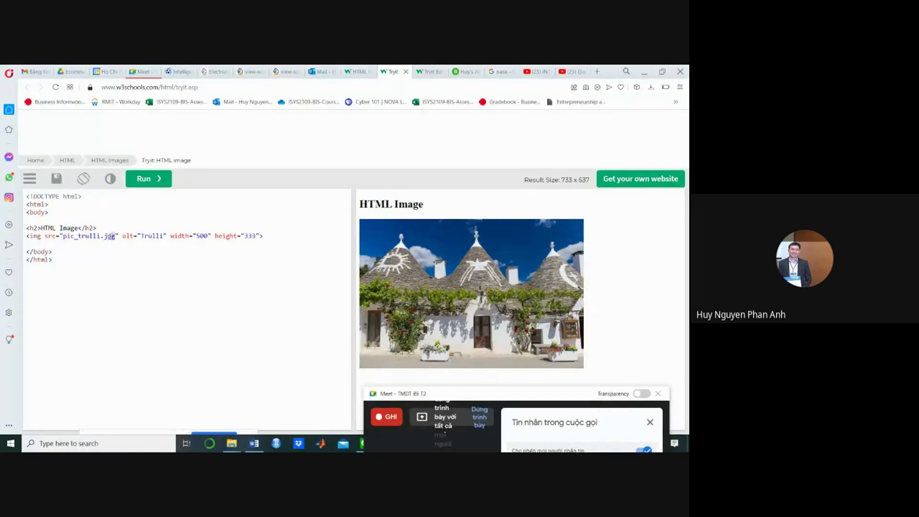
left_click_drag(111, 236, 63, 237)
key("BackSpace")
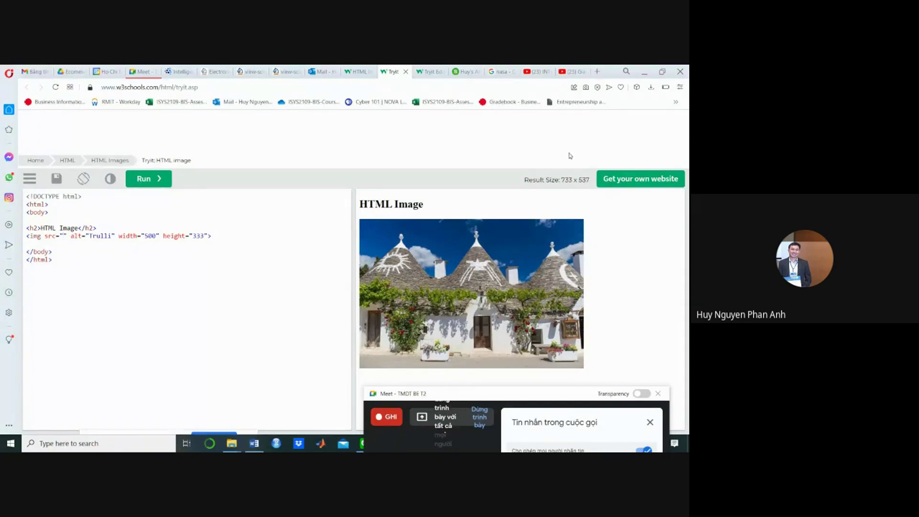
- Copy the image address of the NASA astronaut picture from the Google Images results
left_click(502, 71)
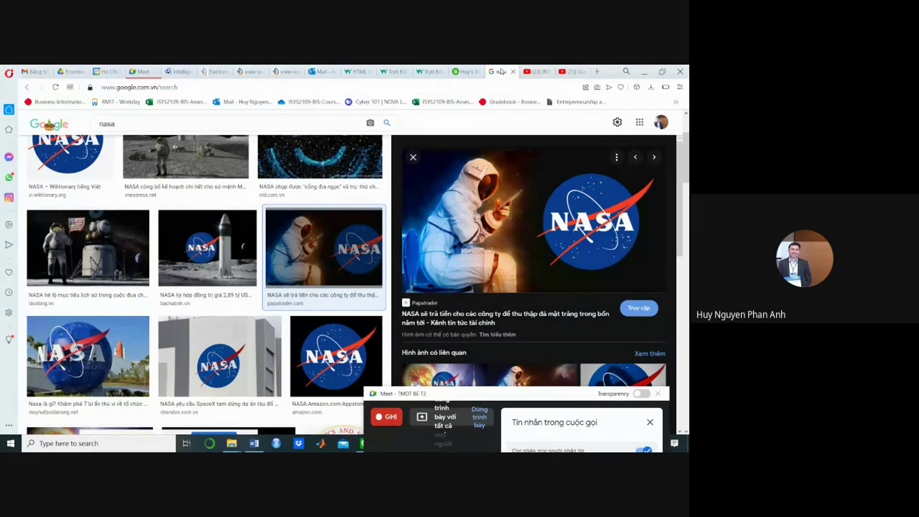
right_click(480, 208)
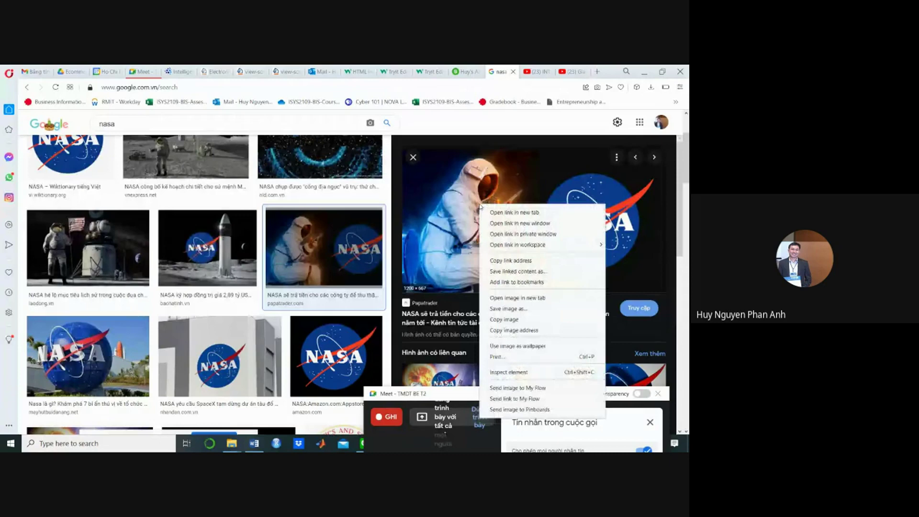
left_click(513, 330)
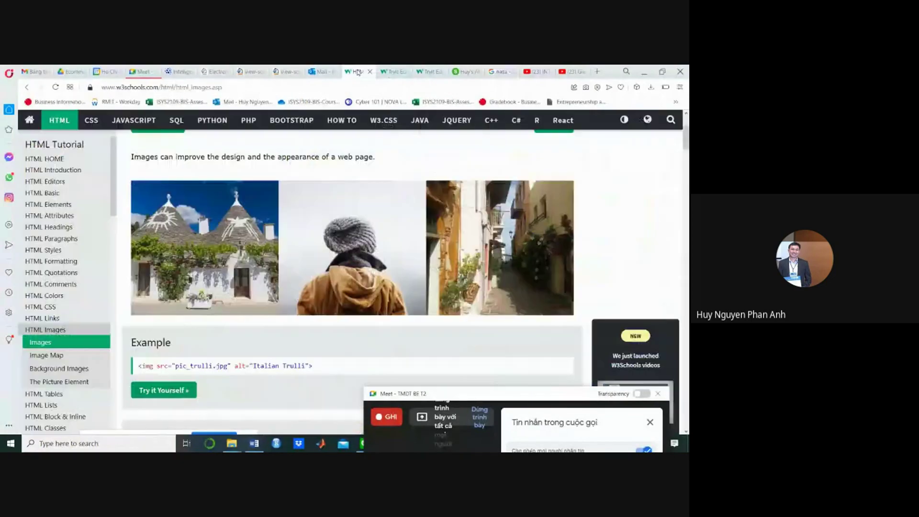
- Paste the NASA image URL as src, change the subheading to NASA, and run at 500×333
left_click(359, 71)
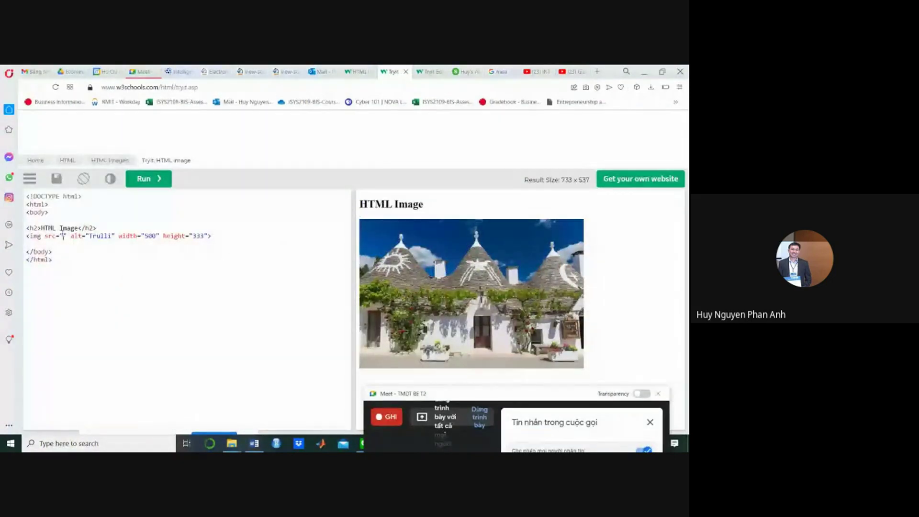
type("https://papatrader.com/wp-content/uploads/2020/09/nasa-1200.jpg")
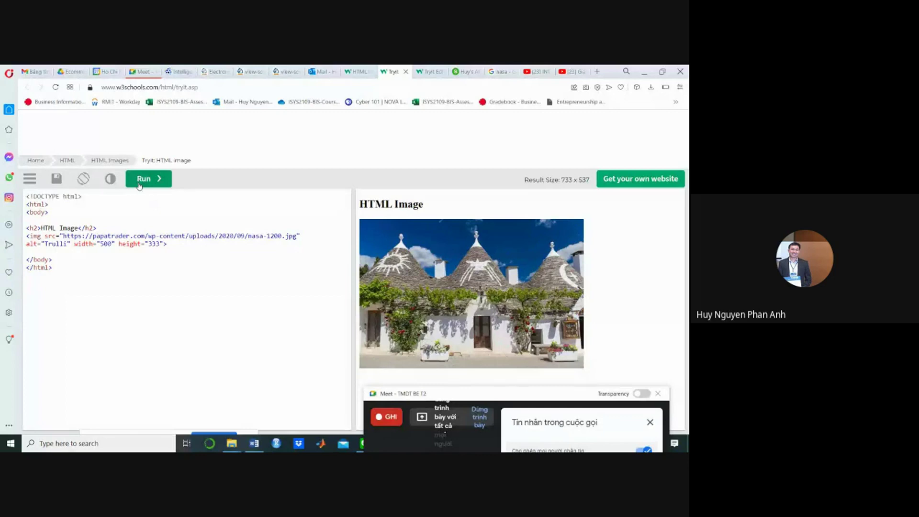
left_click_drag(78, 229, 44, 229)
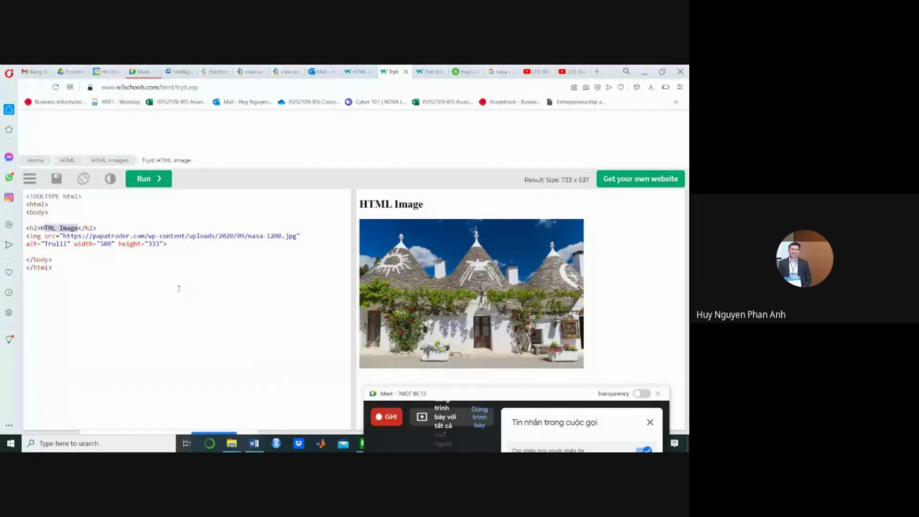
key("BackSpace")
type("NASA")
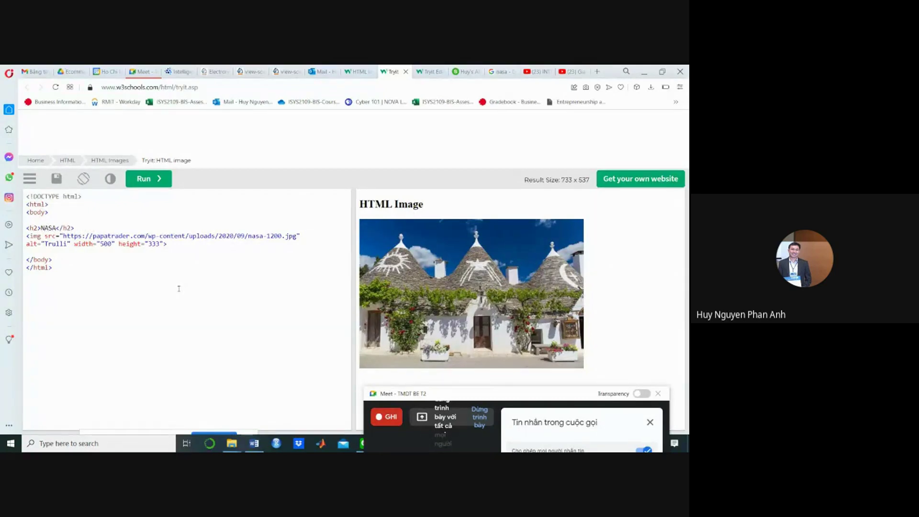
left_click(139, 183)
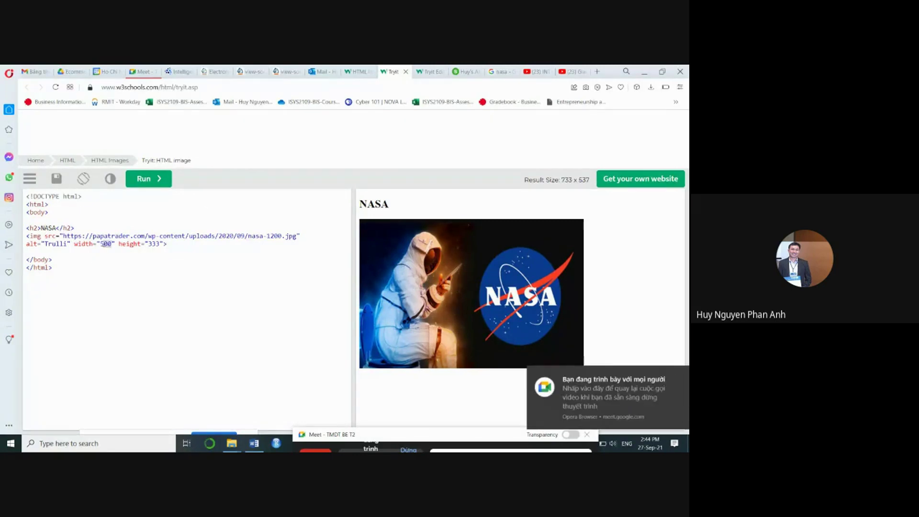
- Resize the NASA image to width 200 and height 150 and run the page
key("Left")
key("Left")
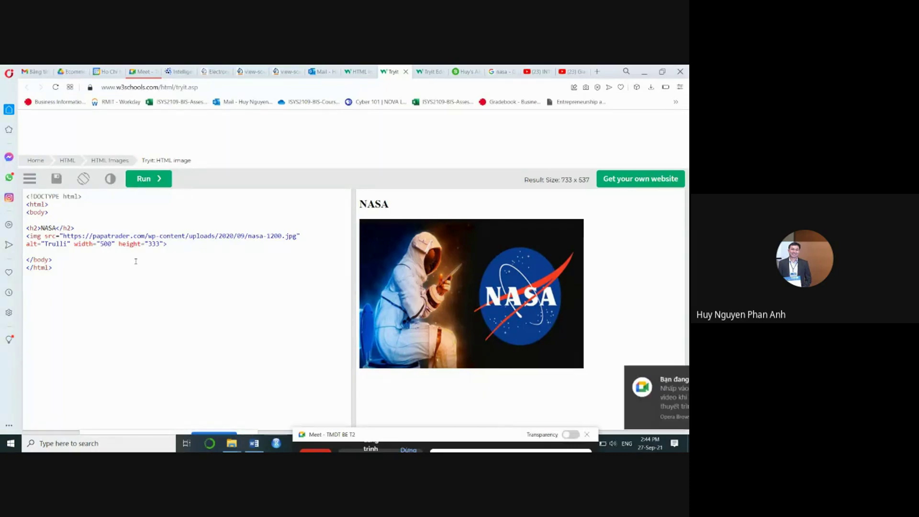
key("BackSpace")
type("2")
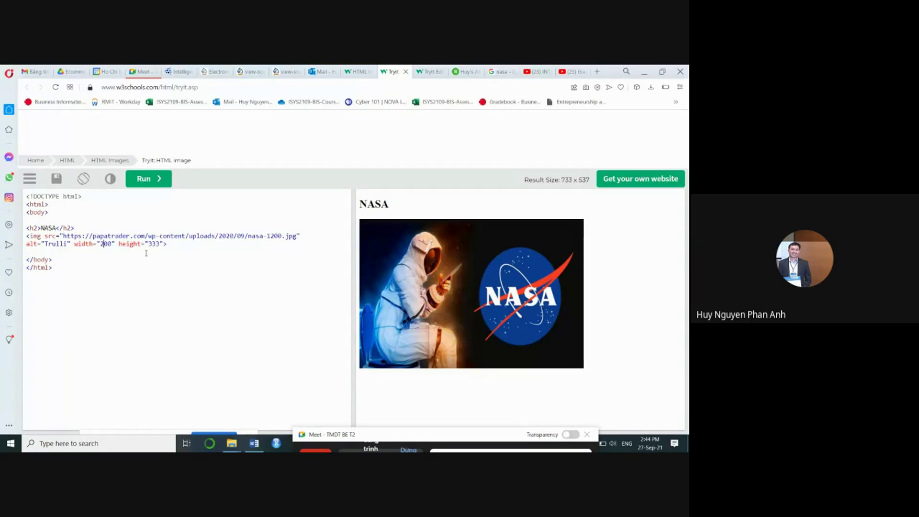
double_click(153, 244)
type("1")
type("50")
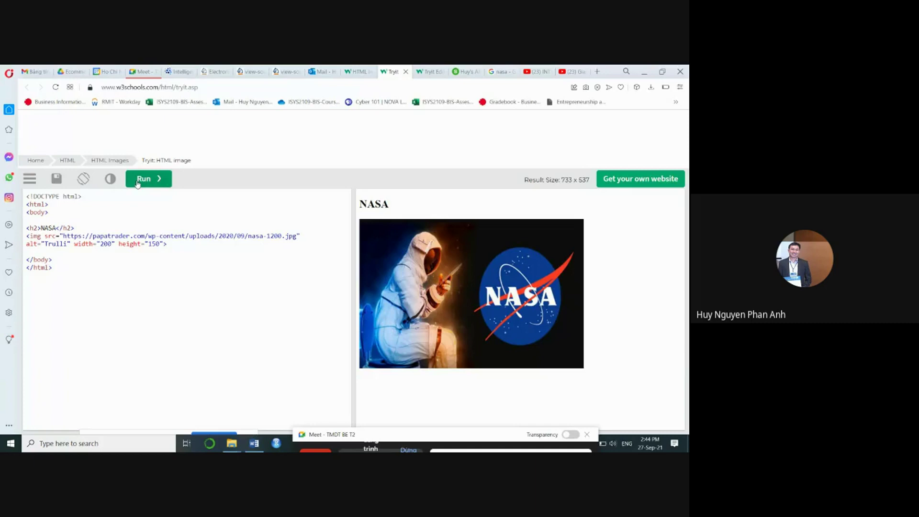
left_click(134, 184)
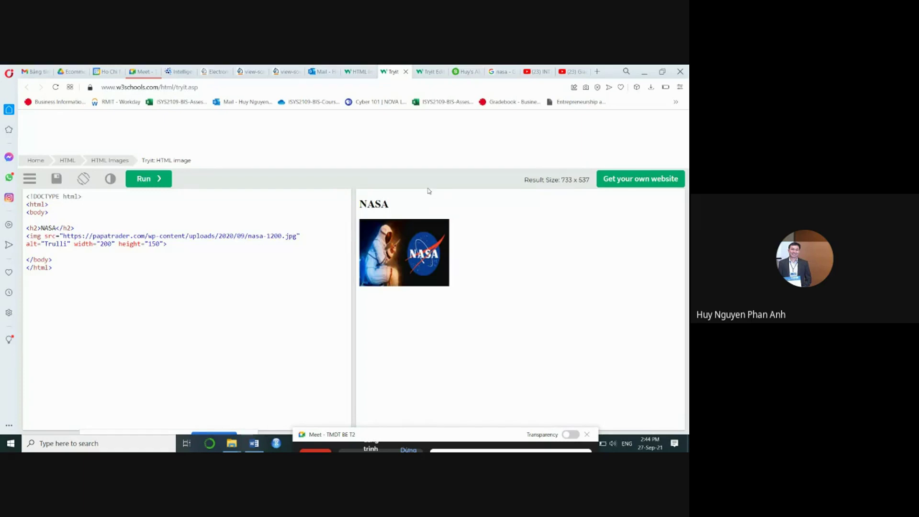
- Copy the 'Welcome to my Website' h1 into the NASA page above the h2 and run it
left_click(450, 71)
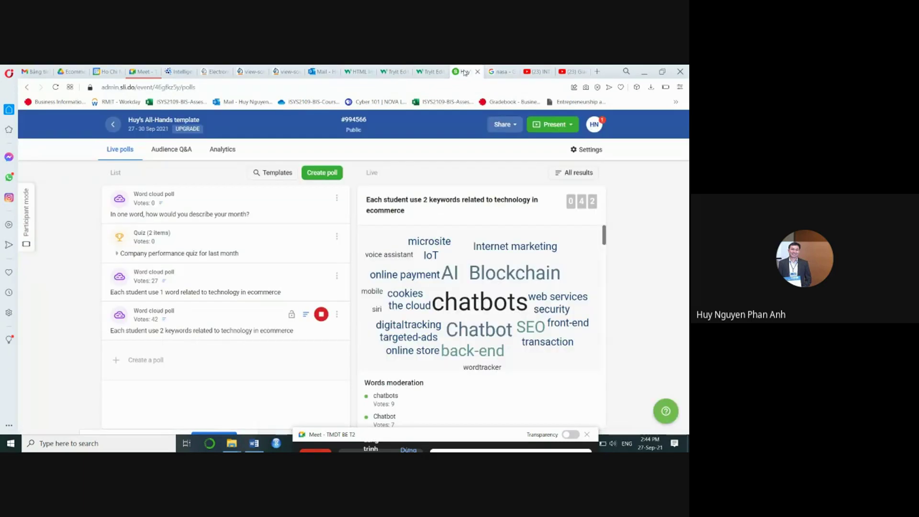
left_click(429, 71)
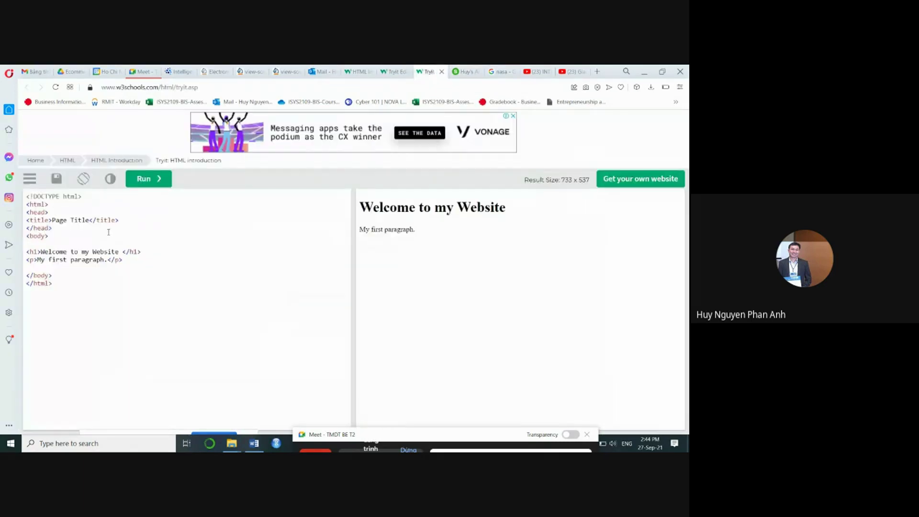
left_click_drag(49, 236, 28, 220)
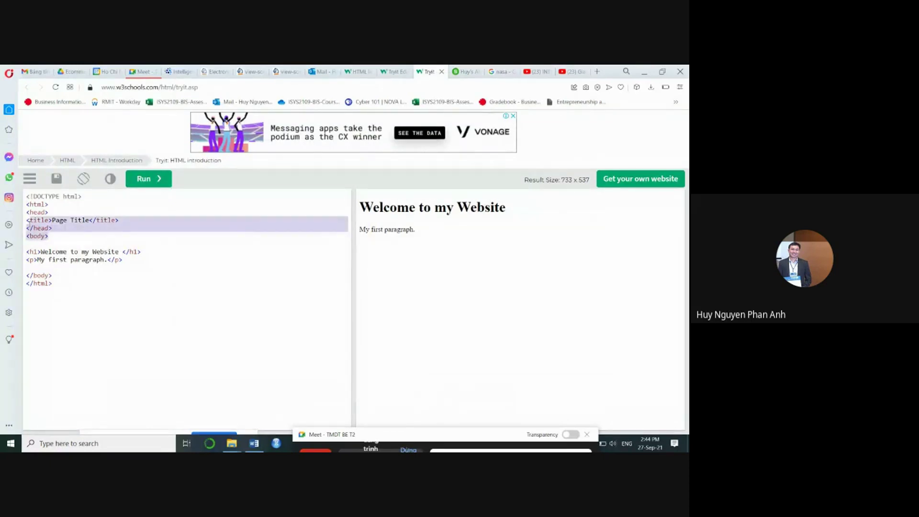
left_click(67, 230)
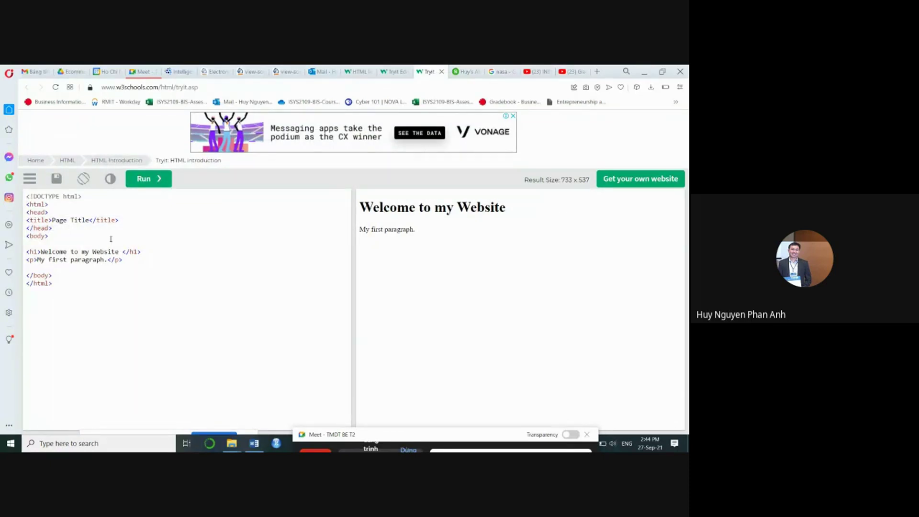
left_click_drag(141, 251, 27, 252)
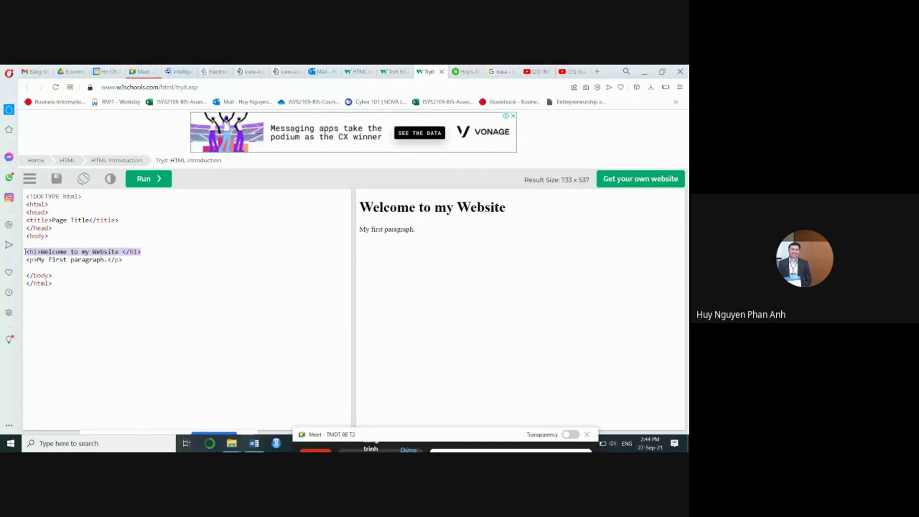
left_click(392, 71)
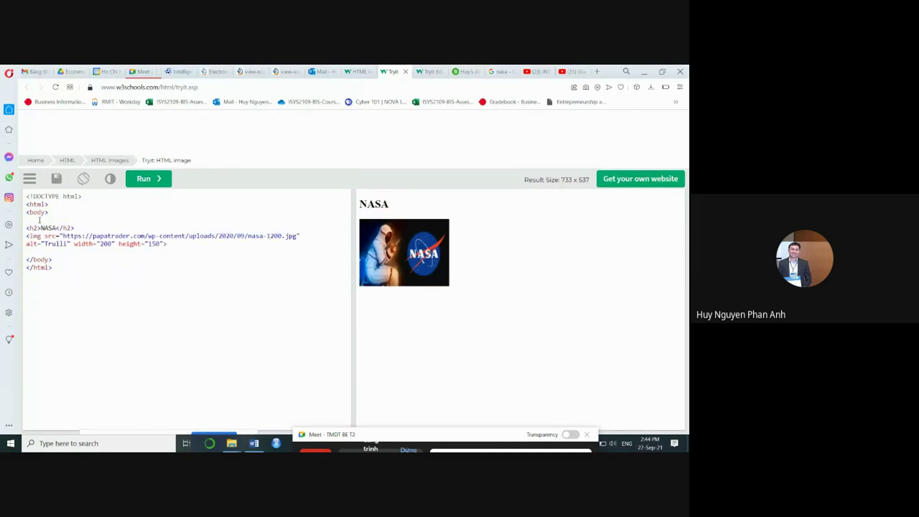
key("ctrl+v")
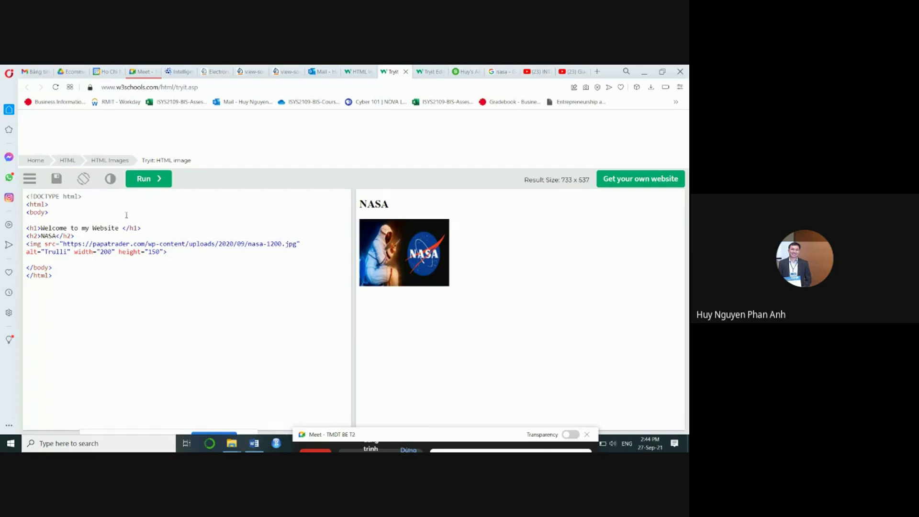
left_click(144, 178)
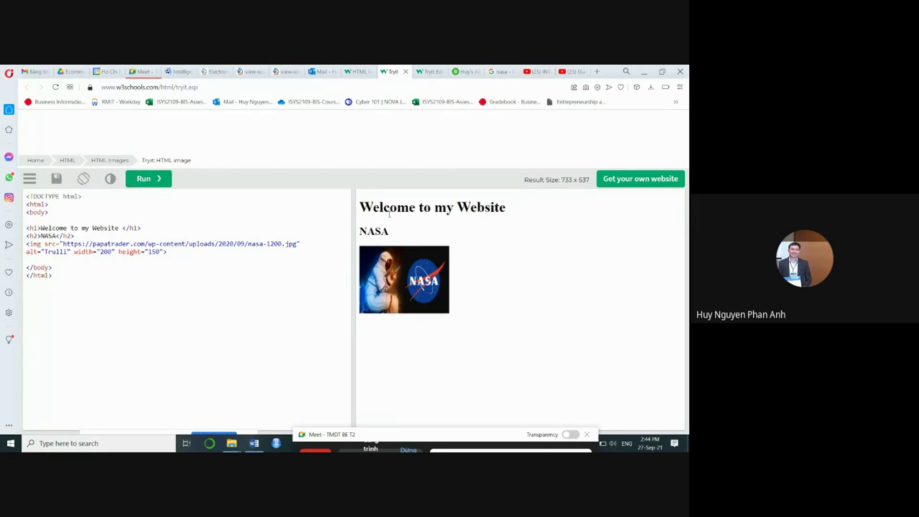
- Browse the Formatting, Elements and Styles lessons, then open HTML Paragraphs at its display example
left_click(357, 72)
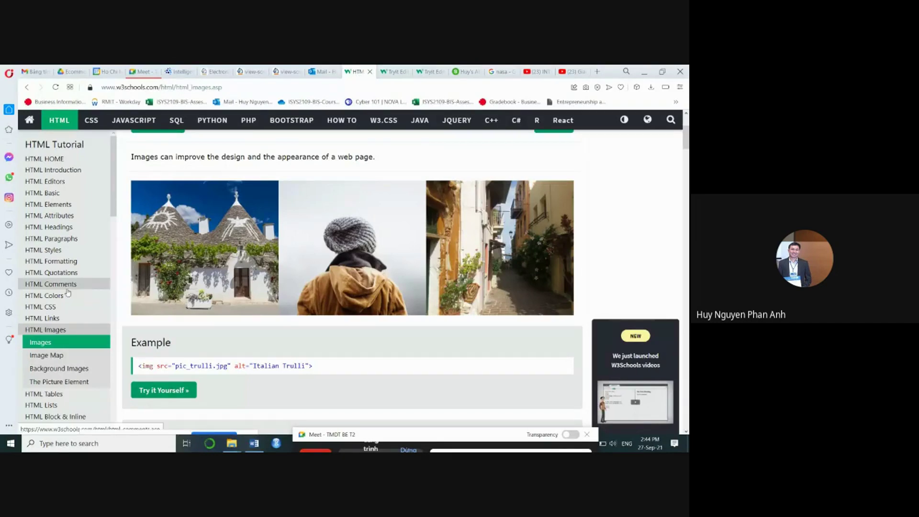
left_click(52, 260)
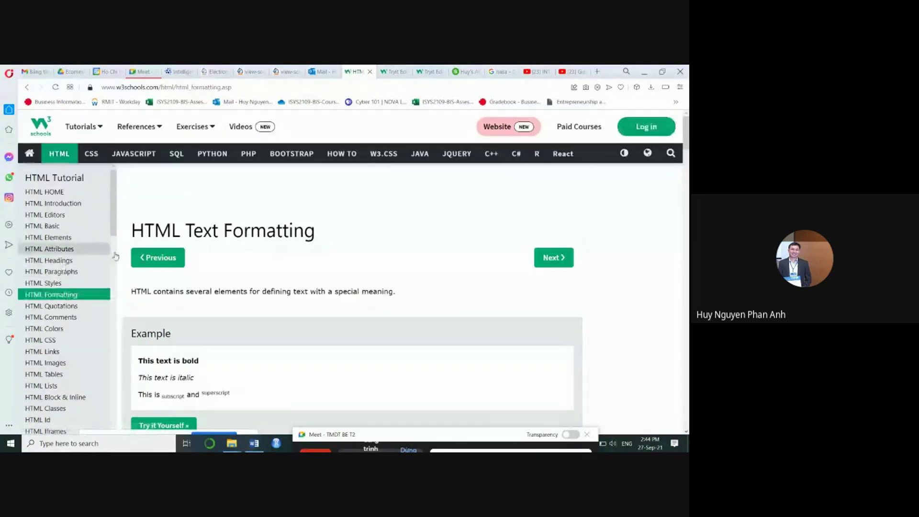
scroll(290, 278, "down", 3)
scroll(291, 278, "down", 3)
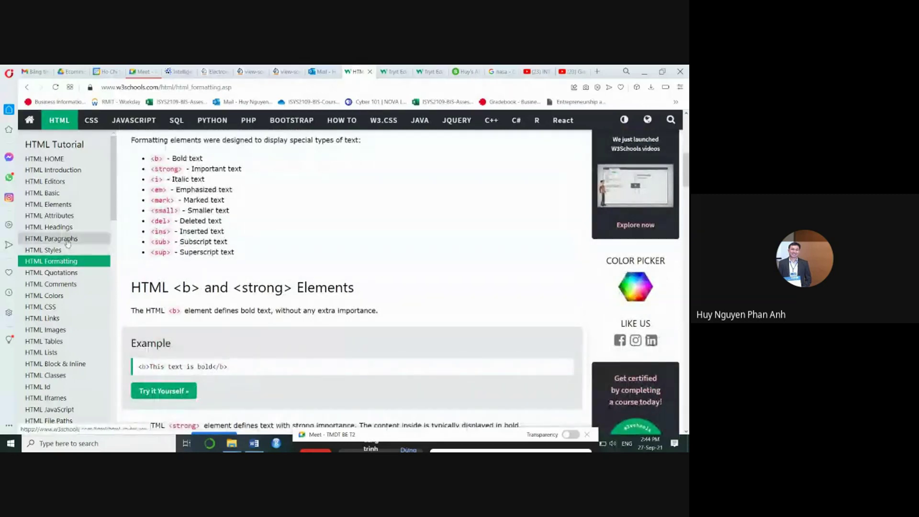
left_click(63, 207)
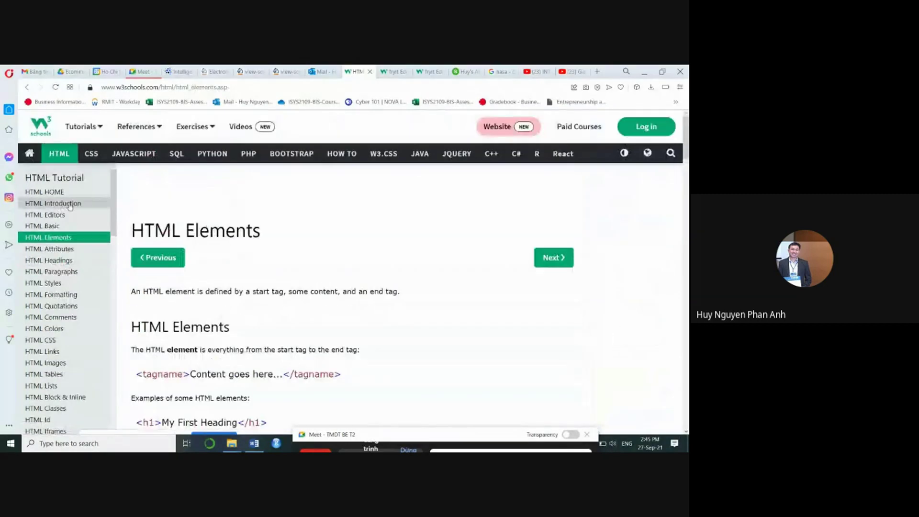
scroll(266, 294, "down", 3)
scroll(266, 294, "down", 1)
scroll(267, 294, "down", 4)
scroll(266, 294, "down", 2)
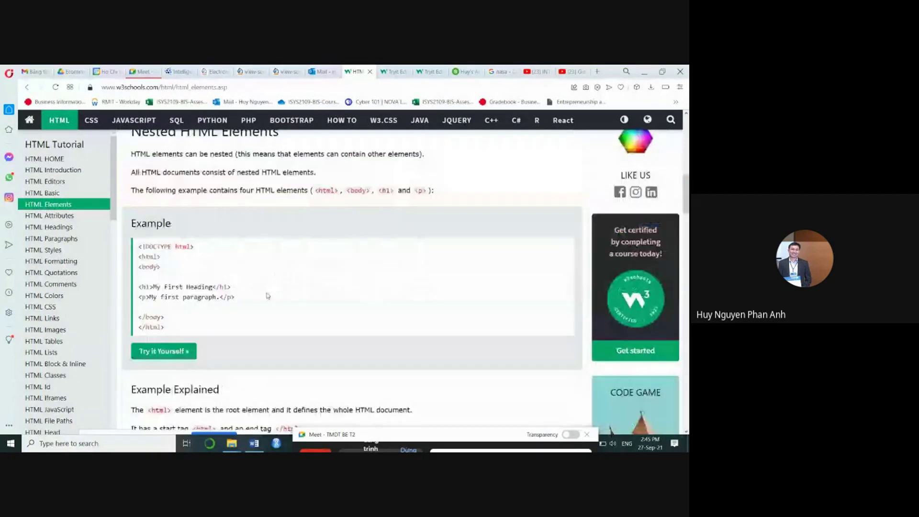
scroll(266, 294, "down", 2)
scroll(266, 295, "down", 2)
scroll(267, 295, "down", 2)
scroll(266, 295, "down", 1)
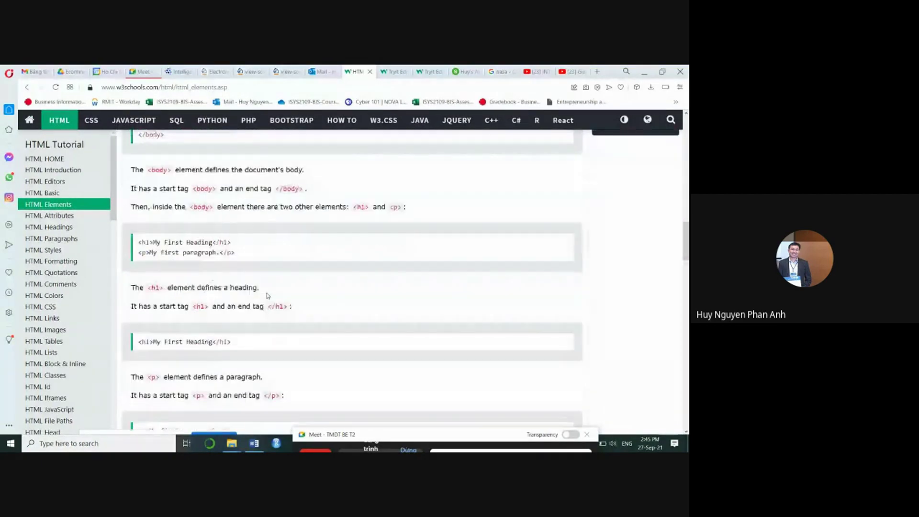
left_click(56, 251)
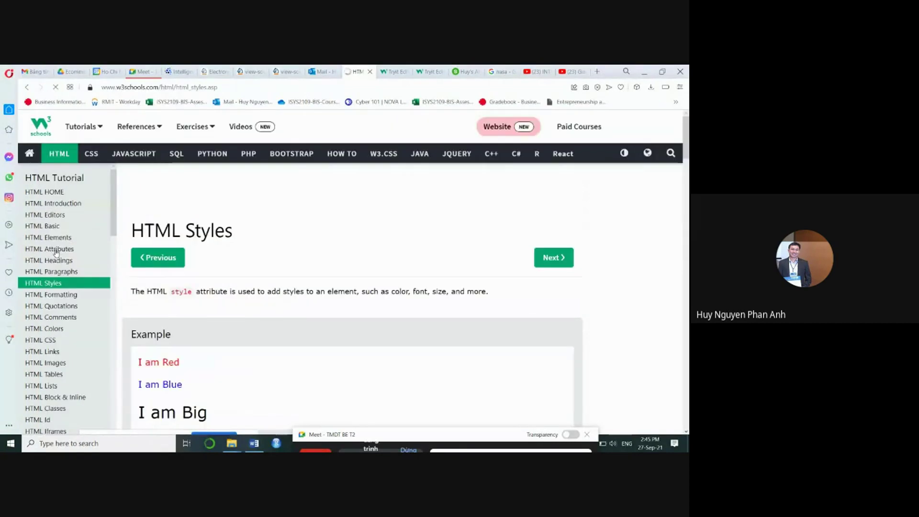
scroll(284, 285, "down", 1)
scroll(284, 286, "down", 1)
scroll(284, 286, "down", 2)
scroll(285, 286, "down", 1)
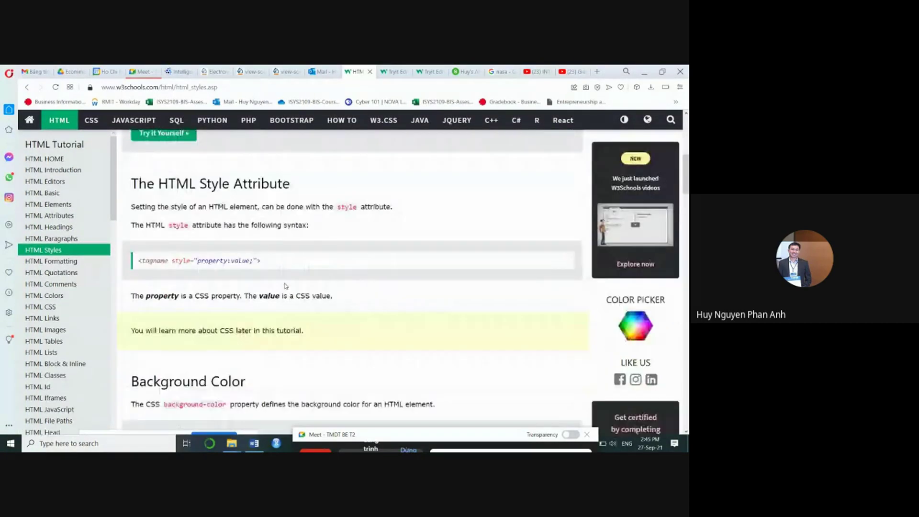
left_click(62, 240)
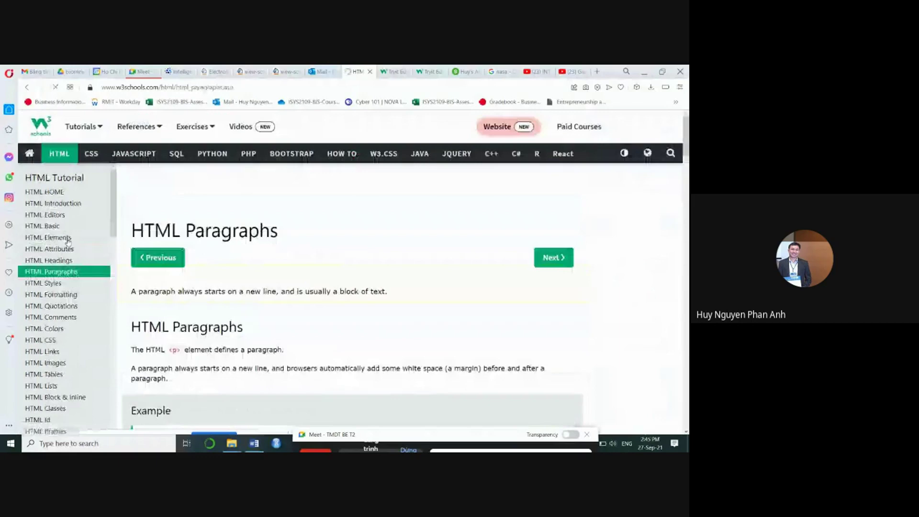
scroll(294, 272, "down", 2)
scroll(305, 285, "down", 1)
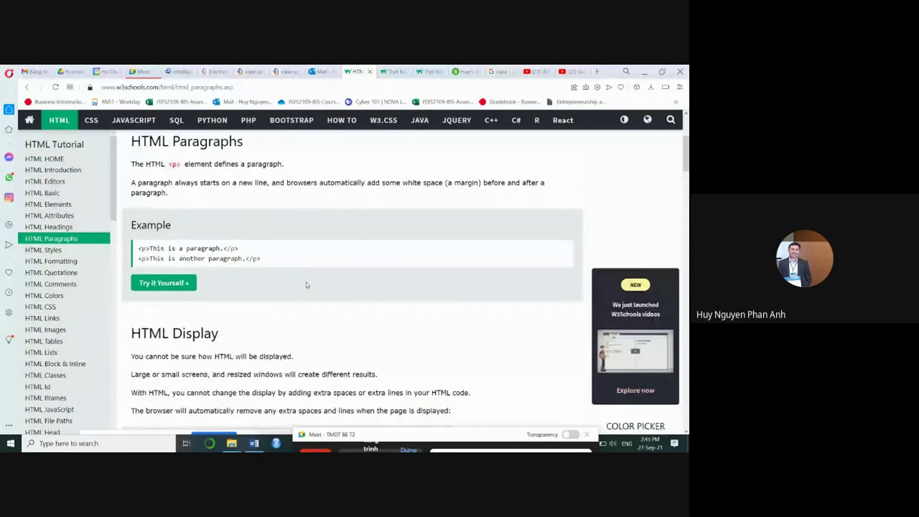
scroll(306, 285, "down", 2)
scroll(306, 282, "down", 2)
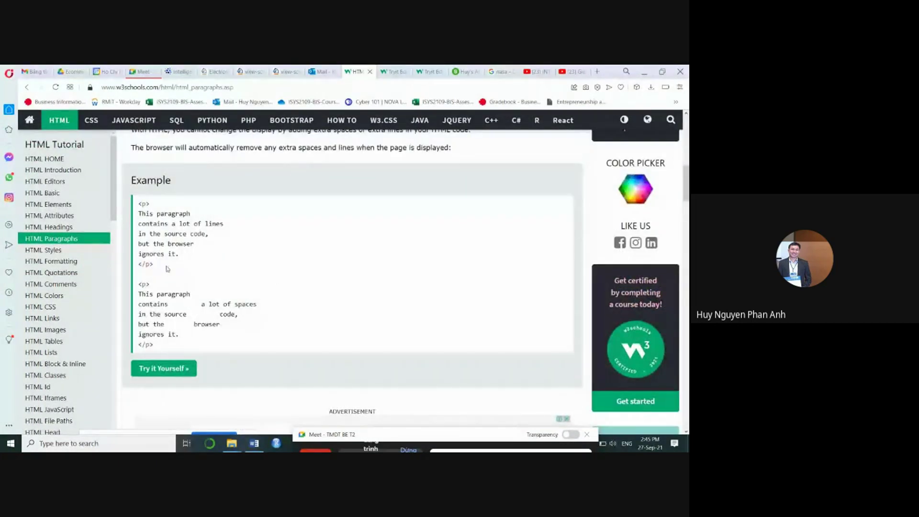
mouse_move(155, 264)
left_mouse_down()
mouse_move(129, 225)
mouse_move(137, 202)
left_mouse_up()
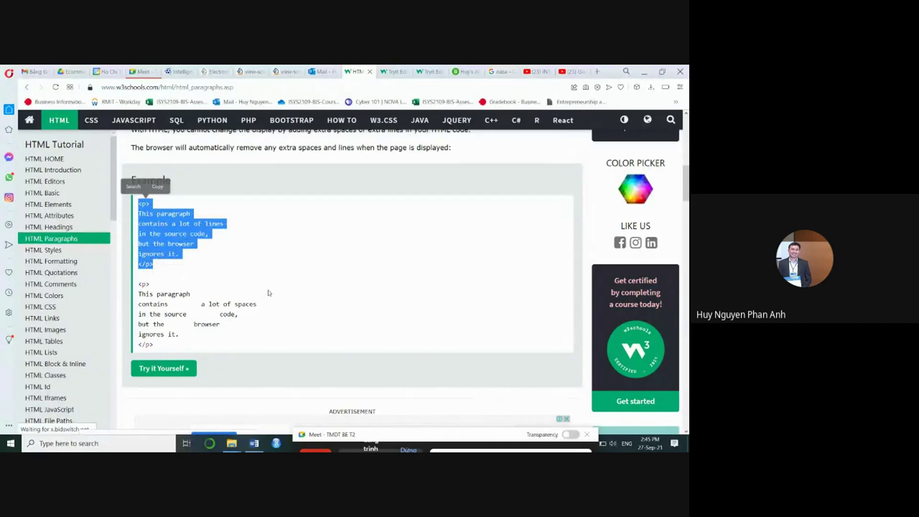
left_click(256, 301)
- Copy the third paragraph example's <p> code into the NASA page before </body> and run it
left_click(159, 368)
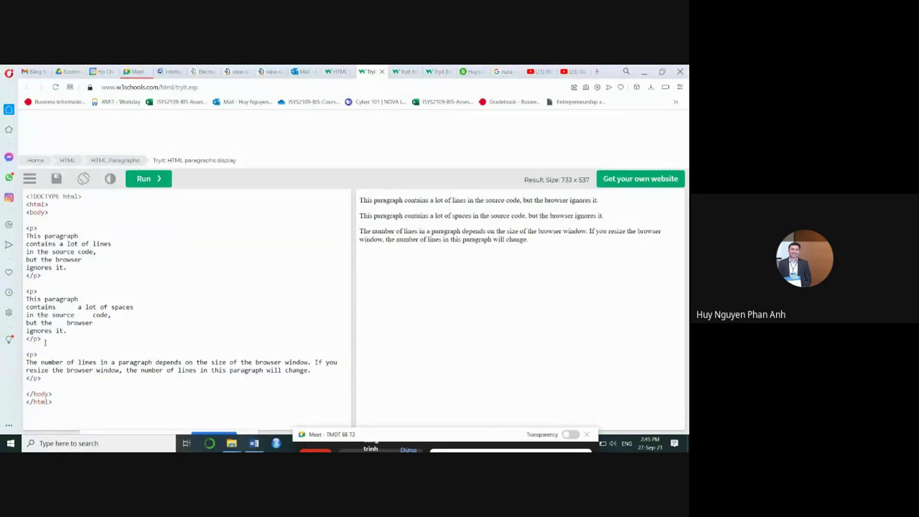
left_click_drag(41, 378, 27, 355)
key("ctrl+c")
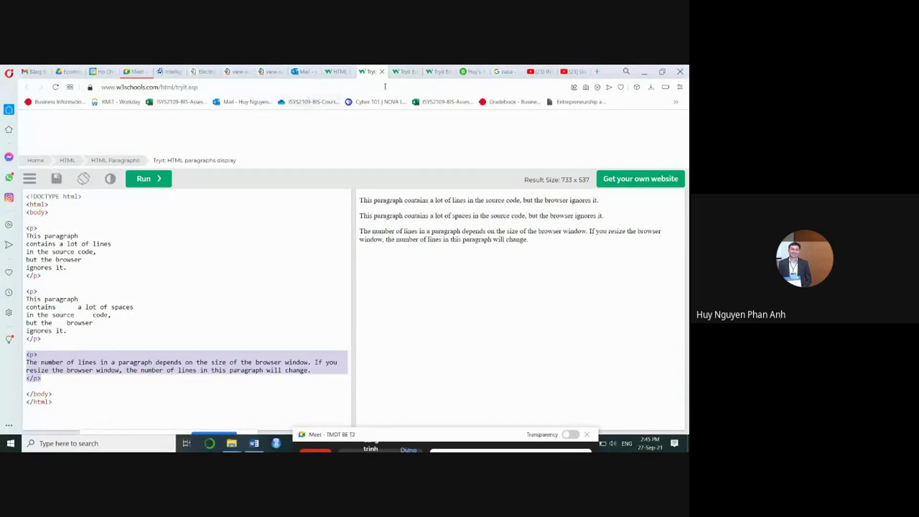
left_click(400, 73)
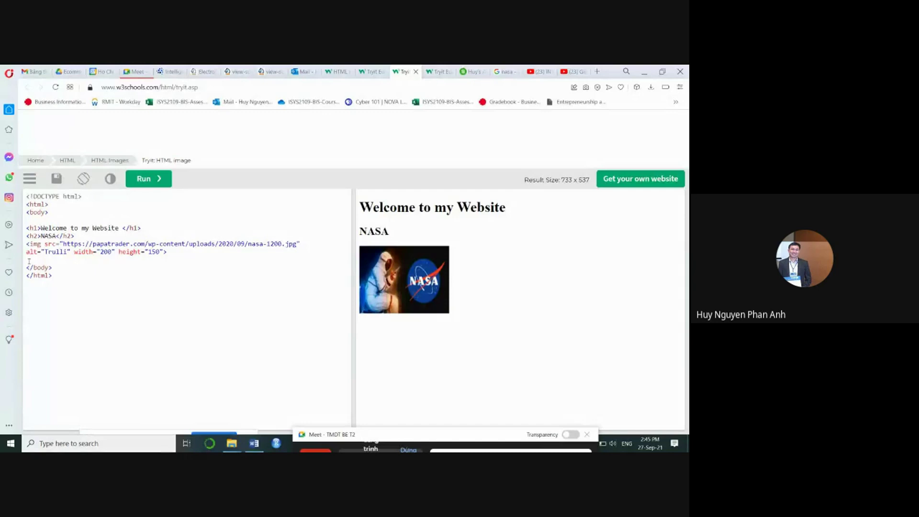
key("Return")
key("Return")
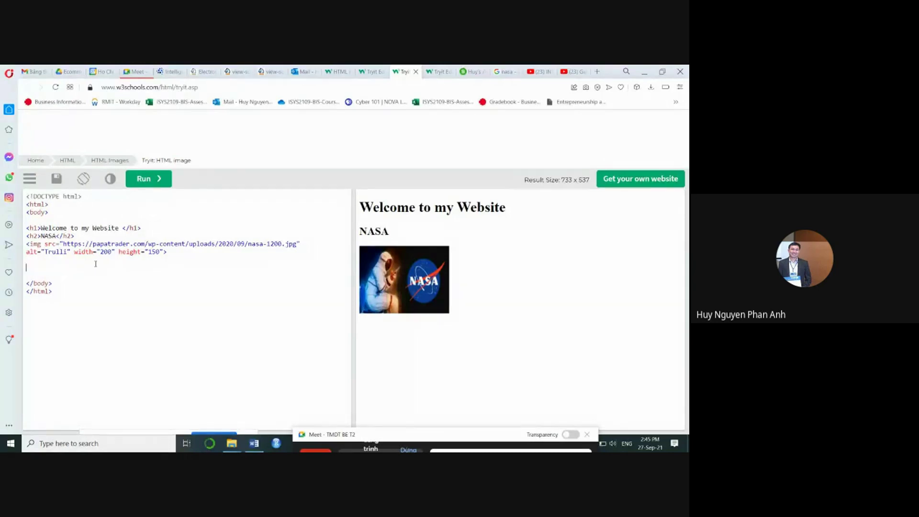
key("ctrl+v")
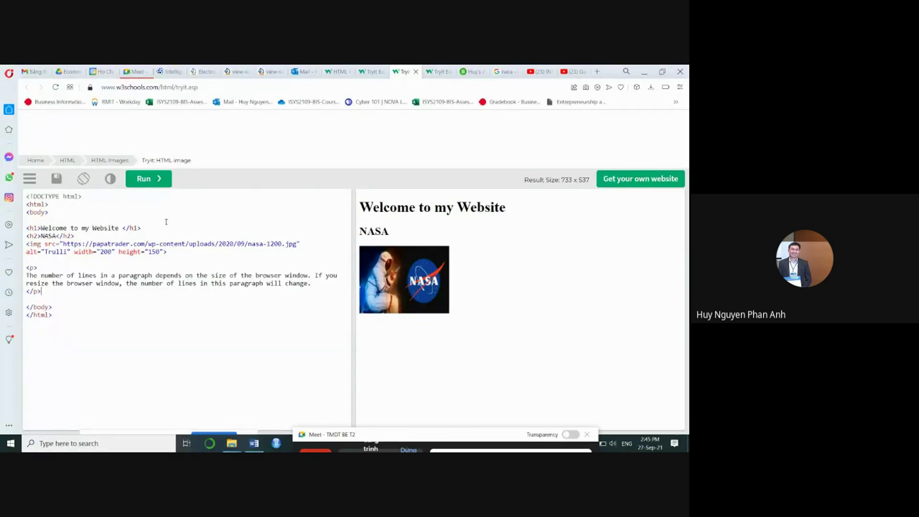
left_click(147, 179)
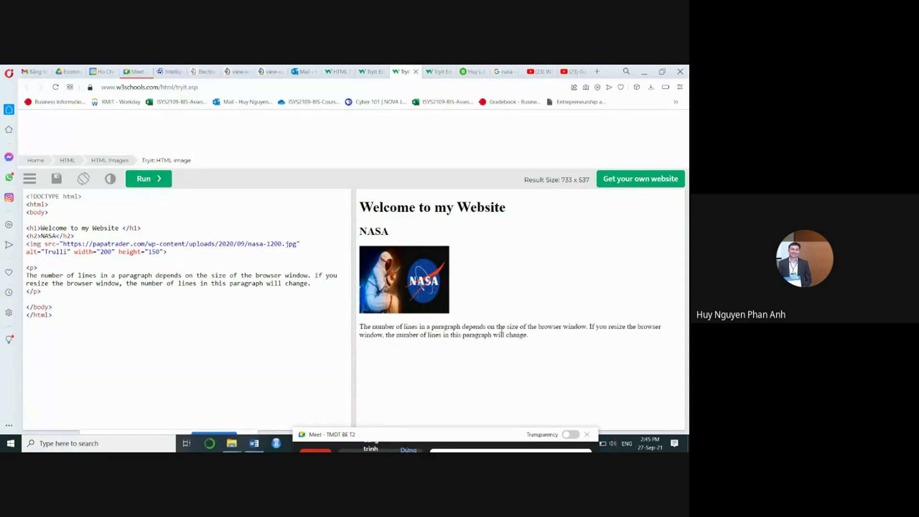
left_click(370, 71)
- Open the HTML Tables lesson and launch its Company/Contact/Country example in Try it Yourself
left_click(337, 72)
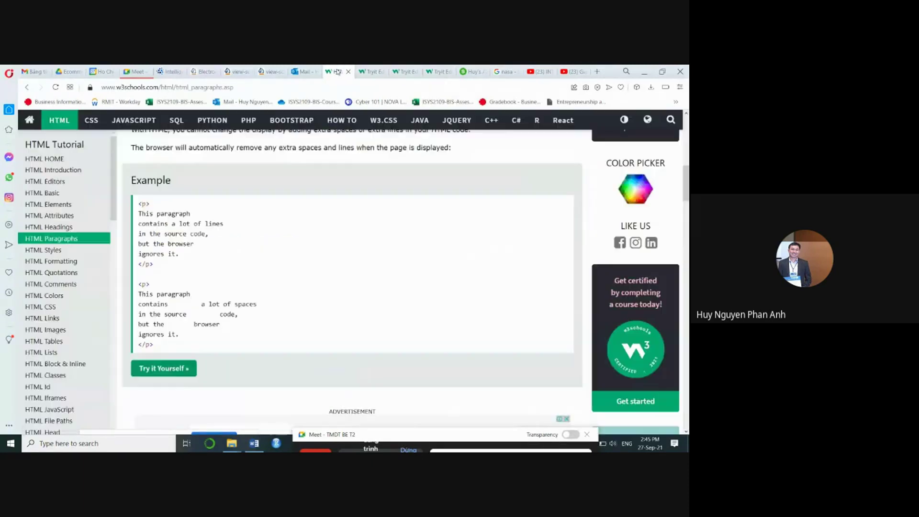
scroll(78, 315, "down", 1)
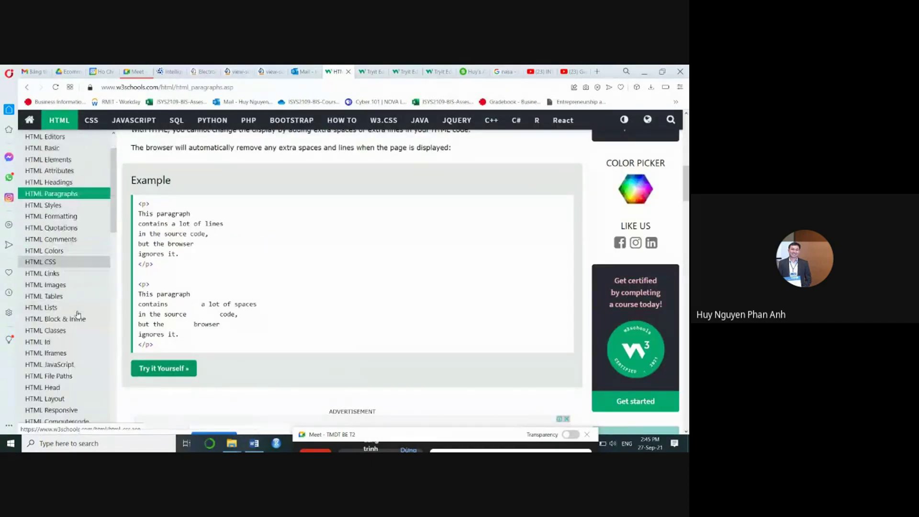
left_click(60, 297)
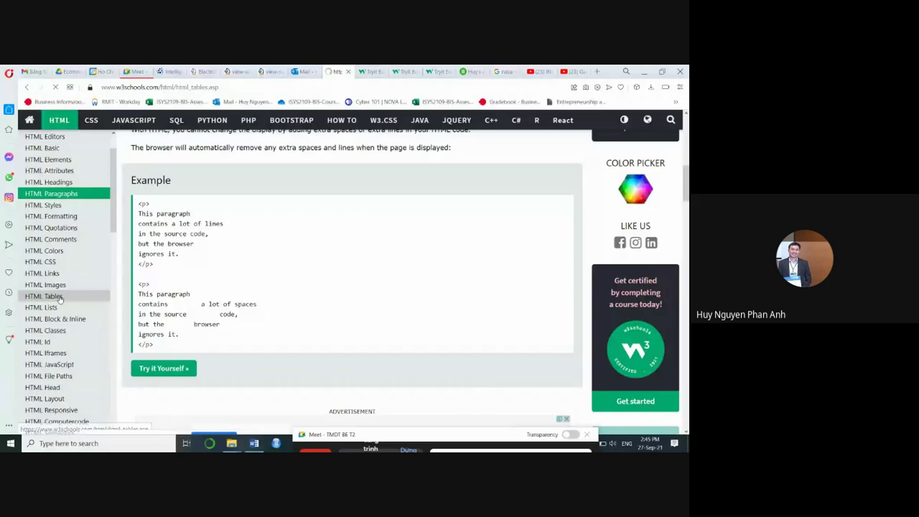
scroll(264, 287, "down", 5)
scroll(264, 287, "down", 1)
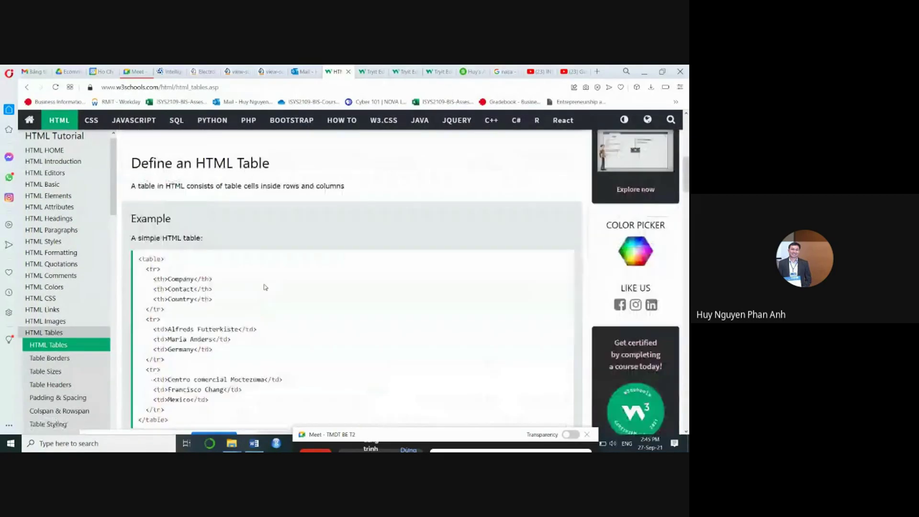
scroll(265, 287, "down", 2)
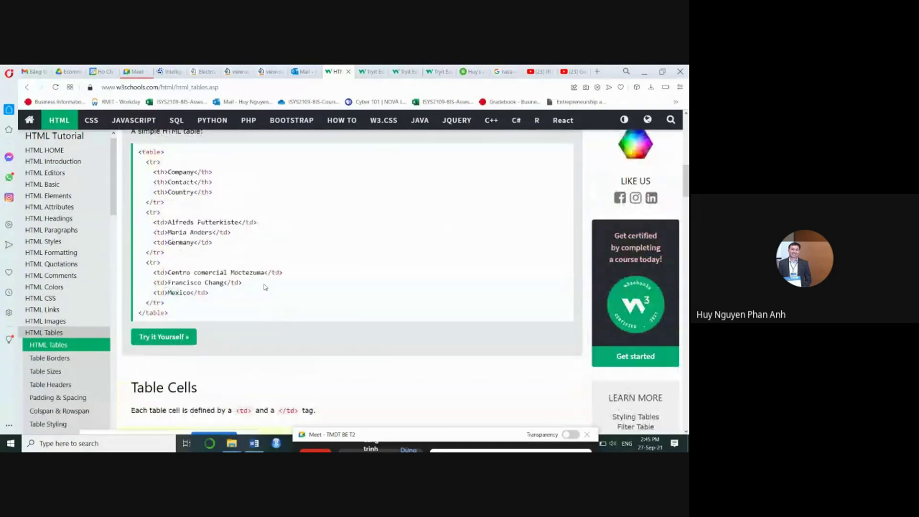
left_click(156, 336)
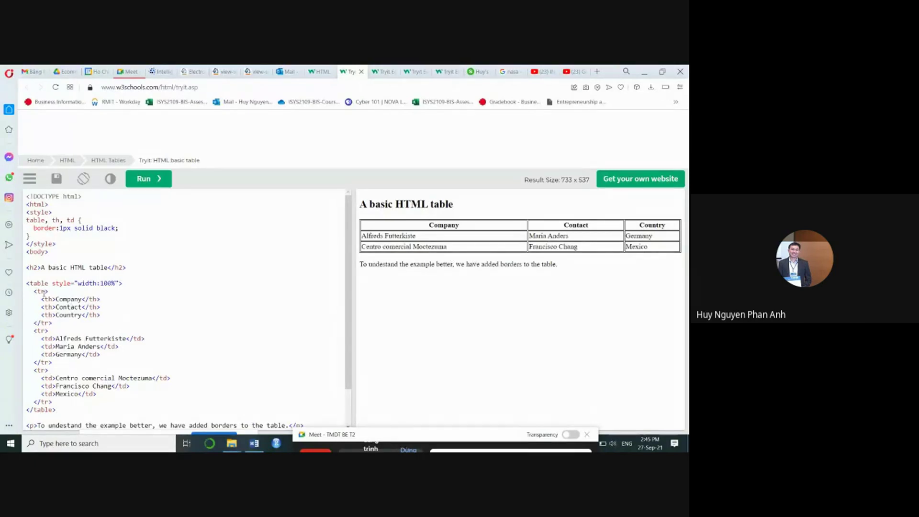
scroll(34, 275, "down", 2)
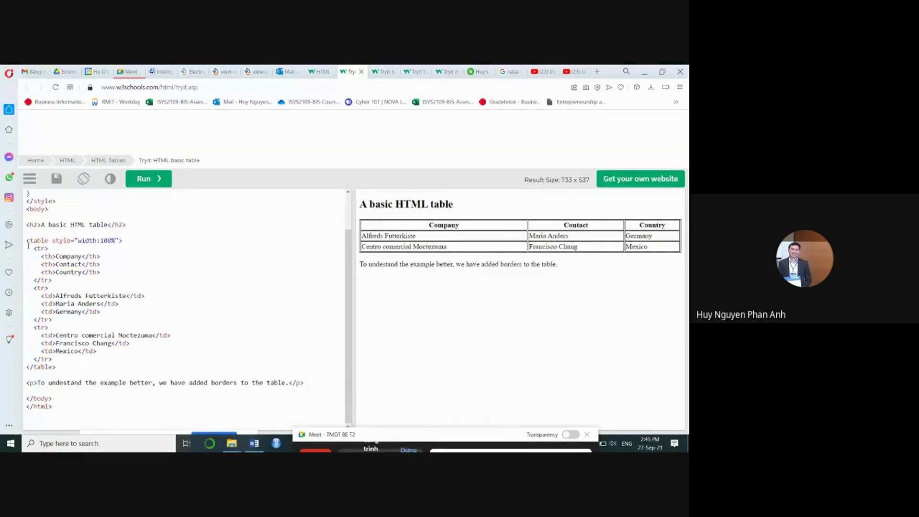
- Paste the Company/Contact/Country <table> code into the NASA page before </body> and run it
left_click_drag(26, 241, 70, 364)
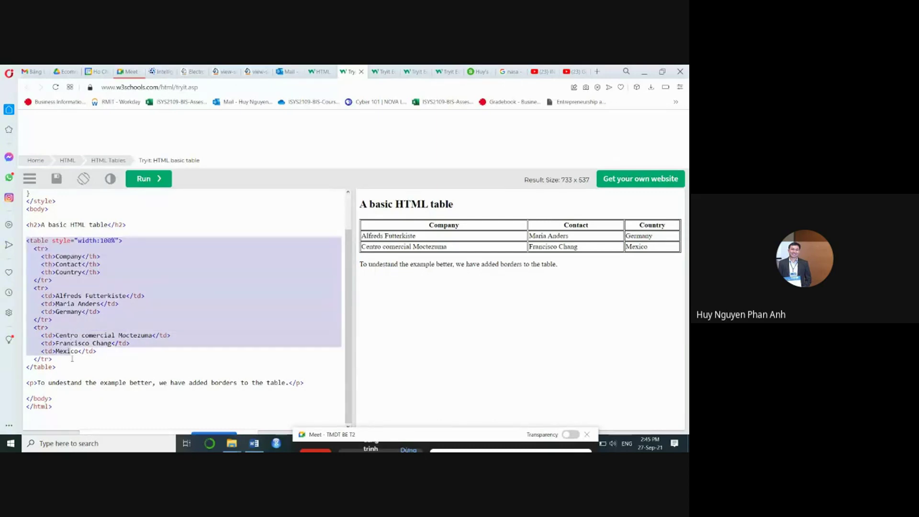
left_click(385, 73)
left_click(415, 73)
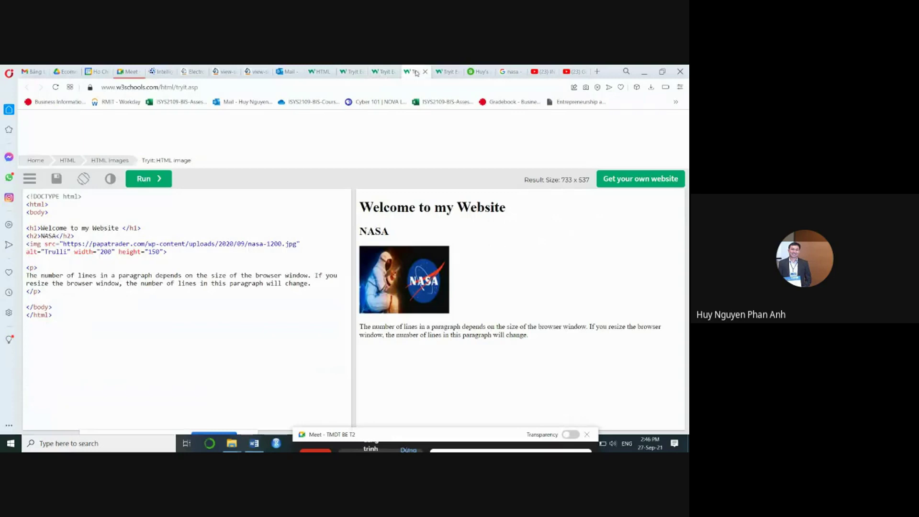
key("Return")
type("<table style=\"width:100%\">   <tr>     <th>Company</th>     <th>Contact</th>     <th>Country</th>   </tr>   <tr>     <td>Alfreds Futterkiste</td>     <td>Maria Anders</td>     <td>Germany</td>   </tr>   <tr>     <td>Centro comercial Moctezuma</td>     <td>Francisco Chang</td>     <td>Mexico</td>   </tr> </table>")
key("Return")
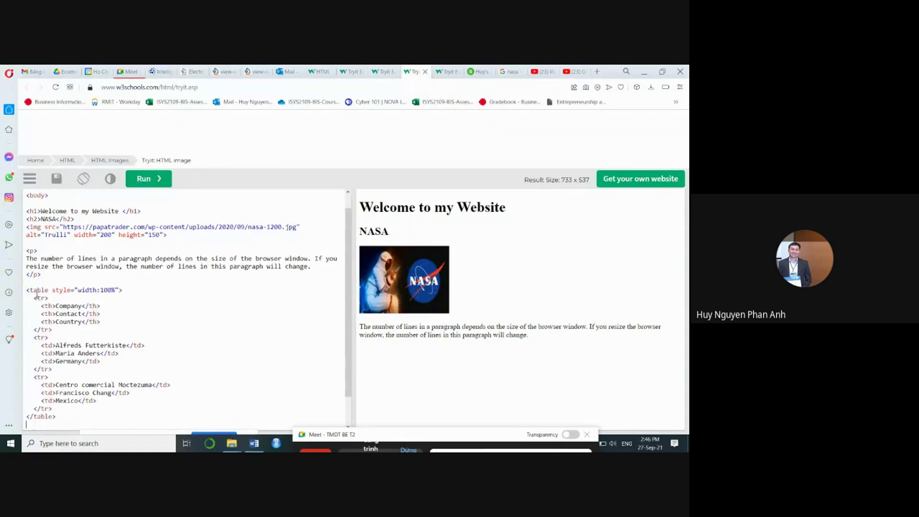
left_click(148, 179)
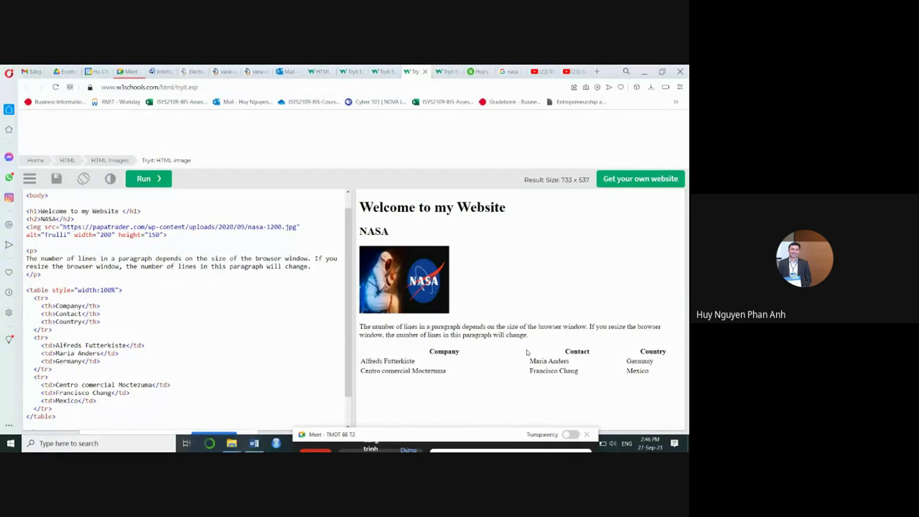
left_click(315, 72)
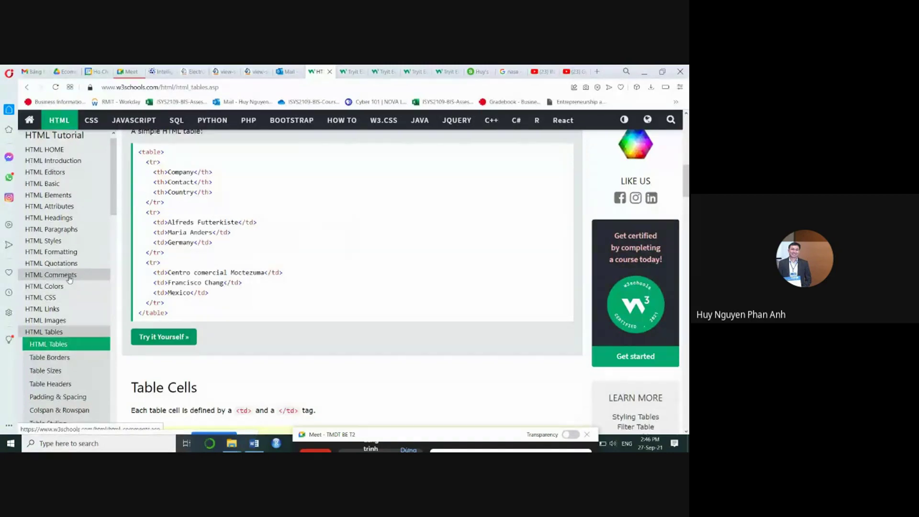
scroll(73, 287, "down", 1)
scroll(69, 279, "up", 1)
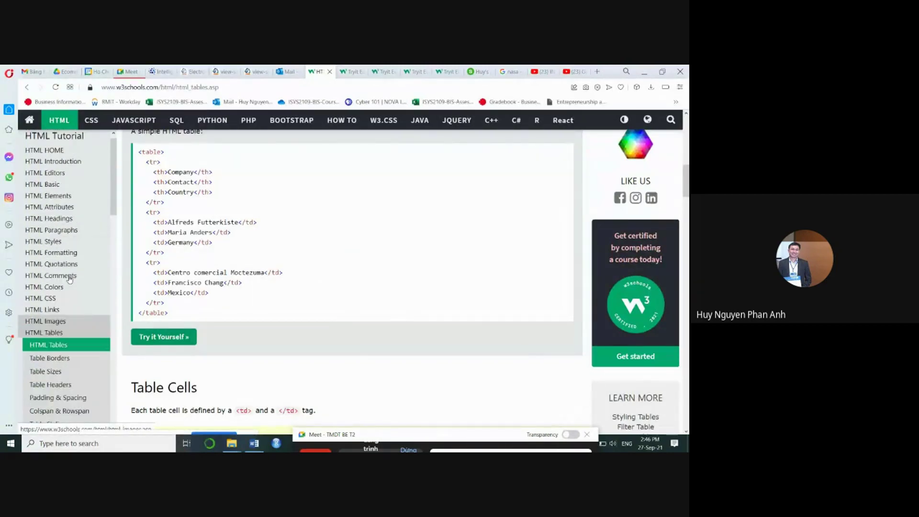
- Browse the Elements, Attributes and Paragraphs lessons, then open the HTML Styles powderblue background example
left_click(57, 199)
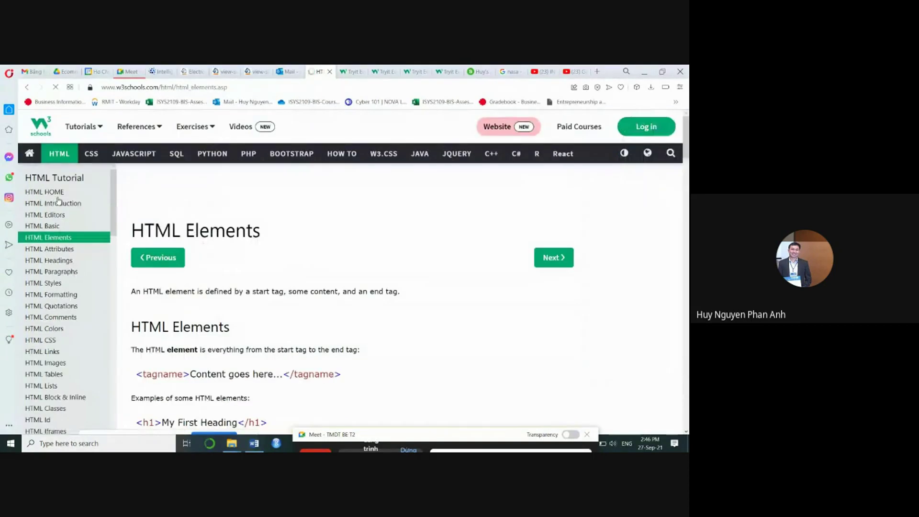
scroll(341, 303, "down", 3)
scroll(340, 302, "down", 2)
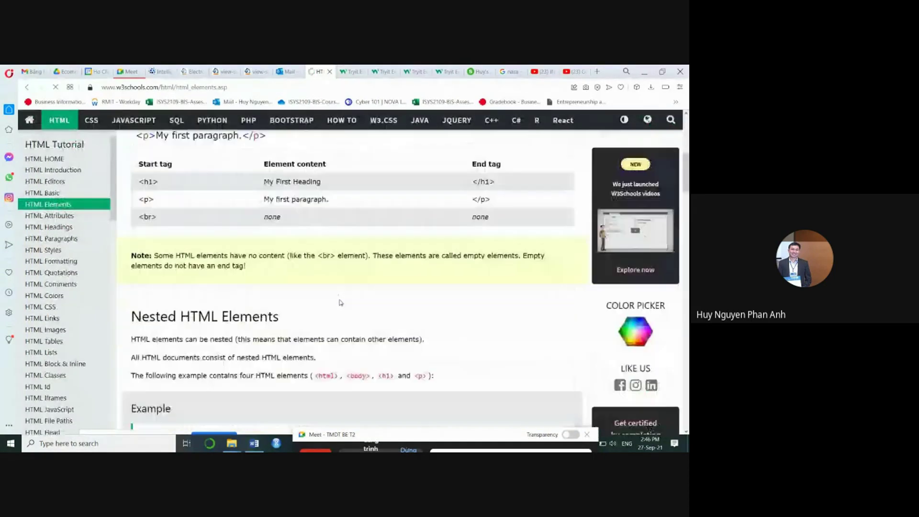
scroll(340, 303, "down", 1)
scroll(341, 301, "down", 2)
scroll(340, 302, "down", 1)
scroll(340, 302, "down", 2)
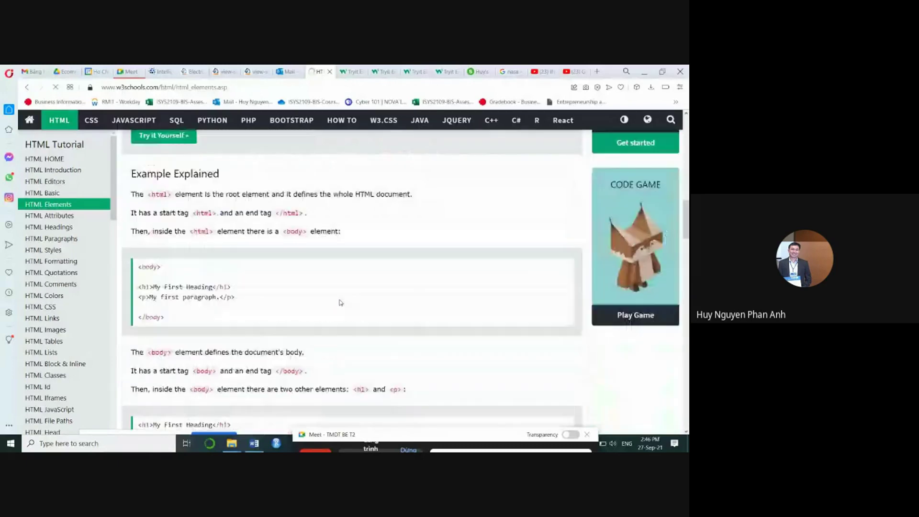
scroll(340, 300, "down", 3)
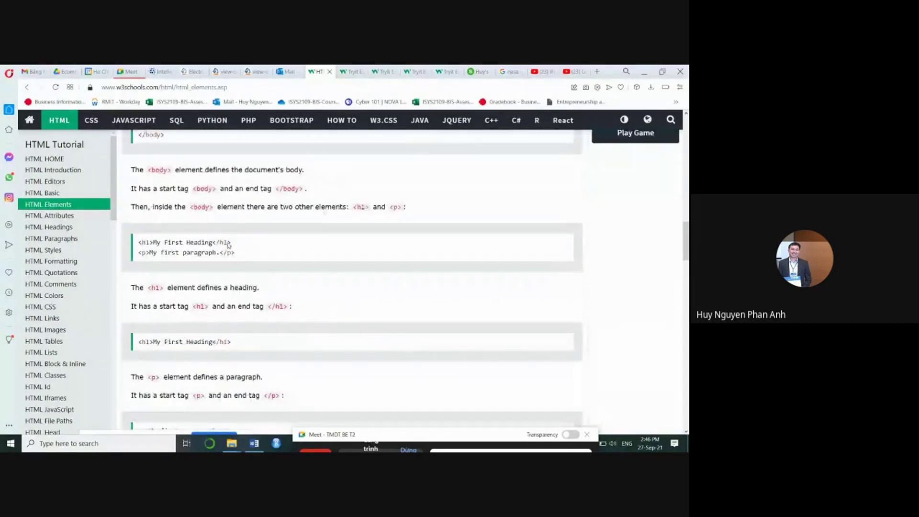
left_click(54, 217)
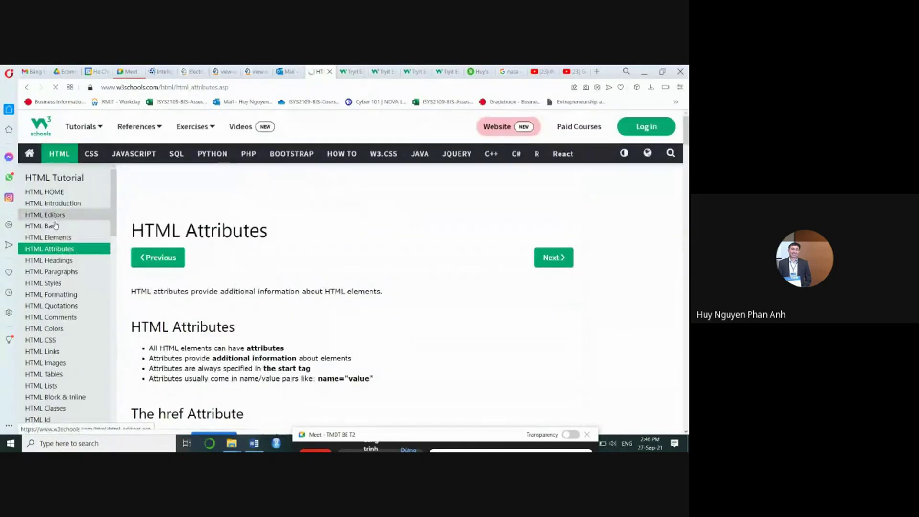
left_click(65, 271)
scroll(327, 275, "down", 3)
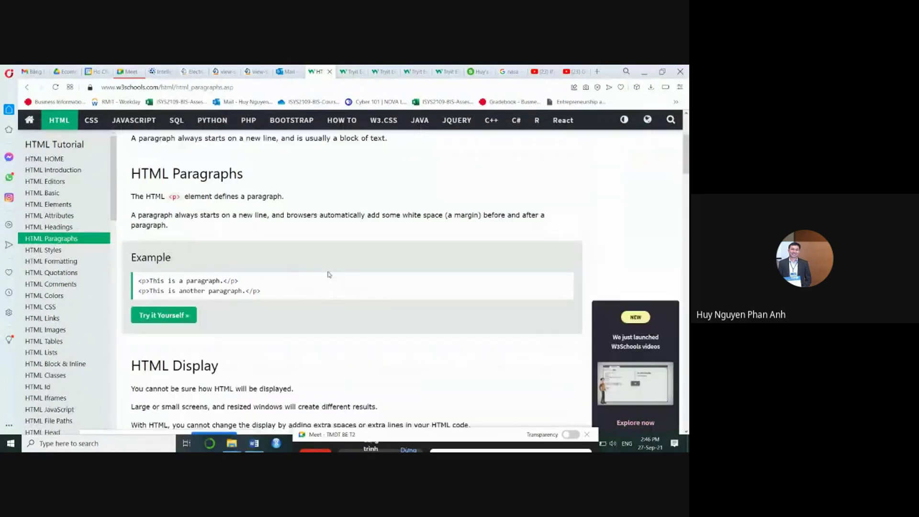
left_click(44, 251)
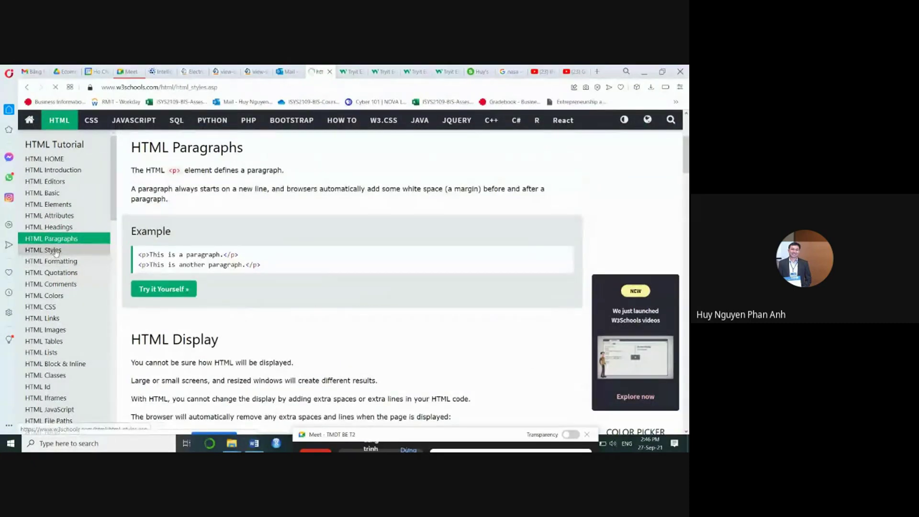
scroll(343, 285, "down", 3)
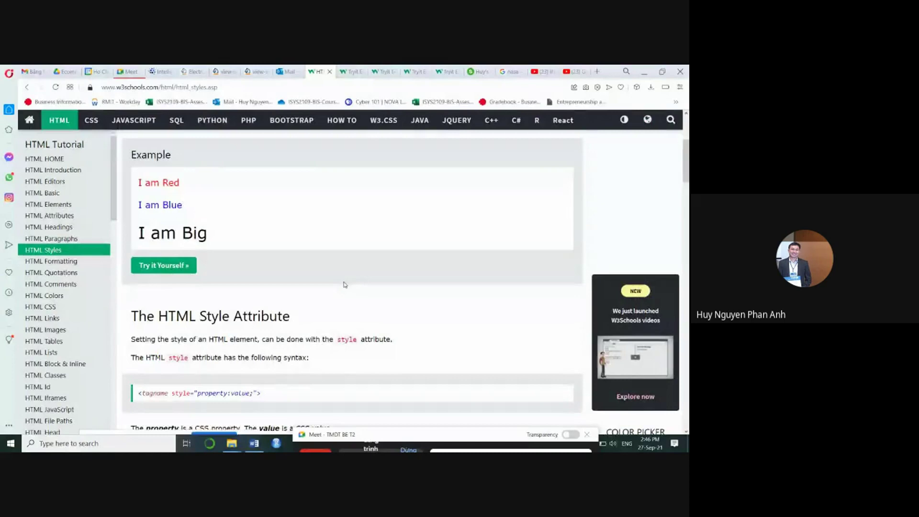
scroll(344, 284, "down", 3)
scroll(344, 284, "down", 2)
scroll(344, 284, "down", 2)
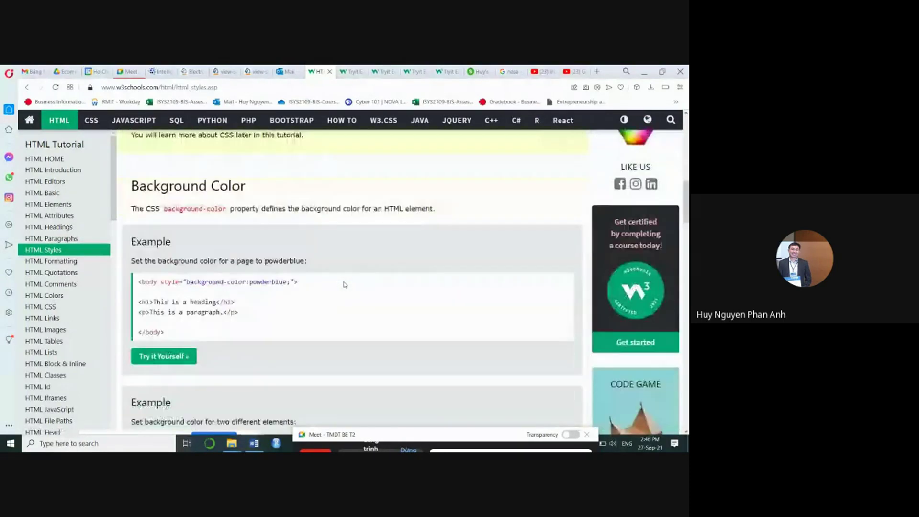
left_click(160, 325)
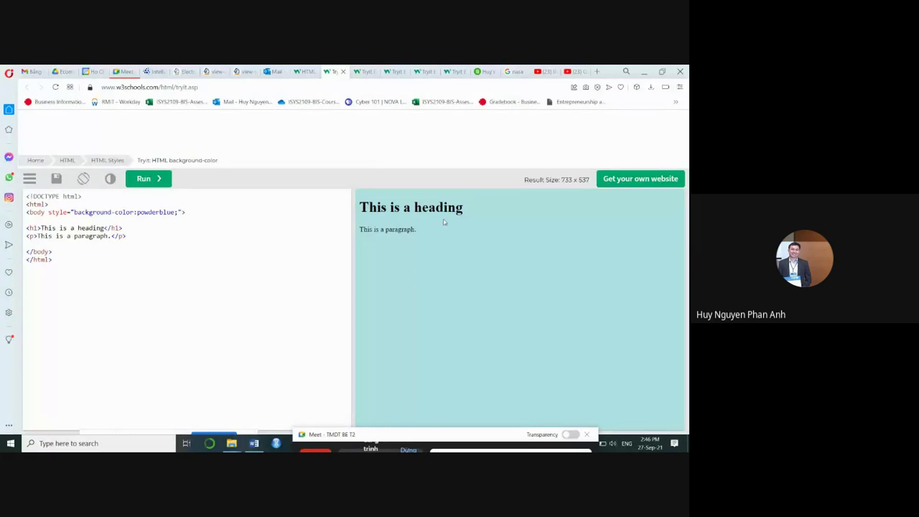
- Select the style="background-color:powderblue;" attribute in the body tag
left_click_drag(186, 212, 24, 217)
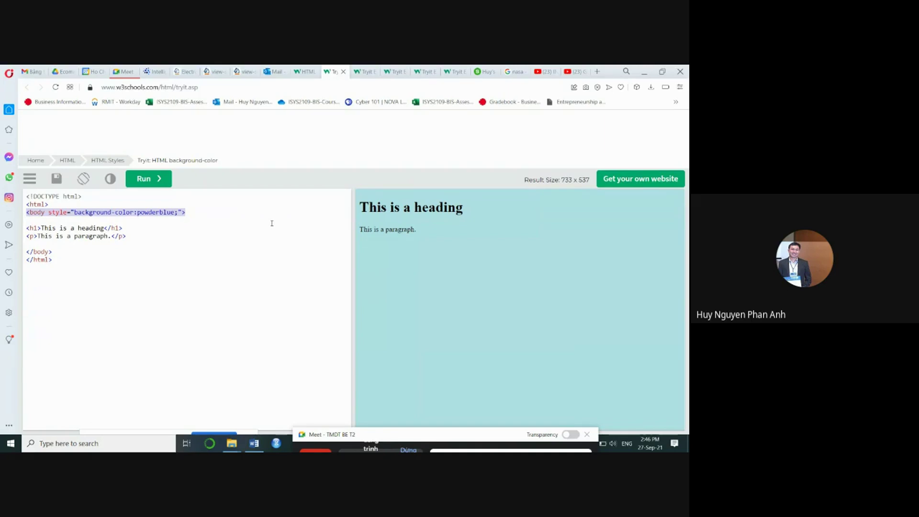
left_click(57, 212)
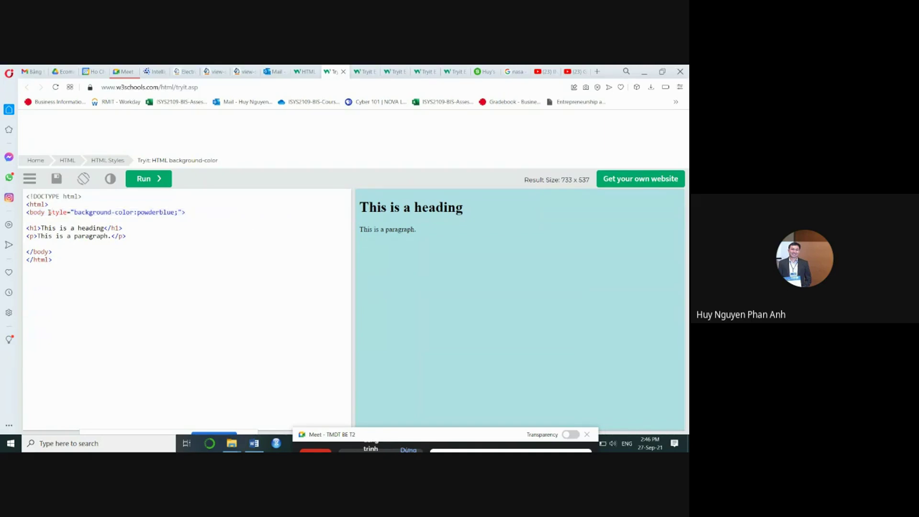
left_click_drag(50, 213, 172, 212)
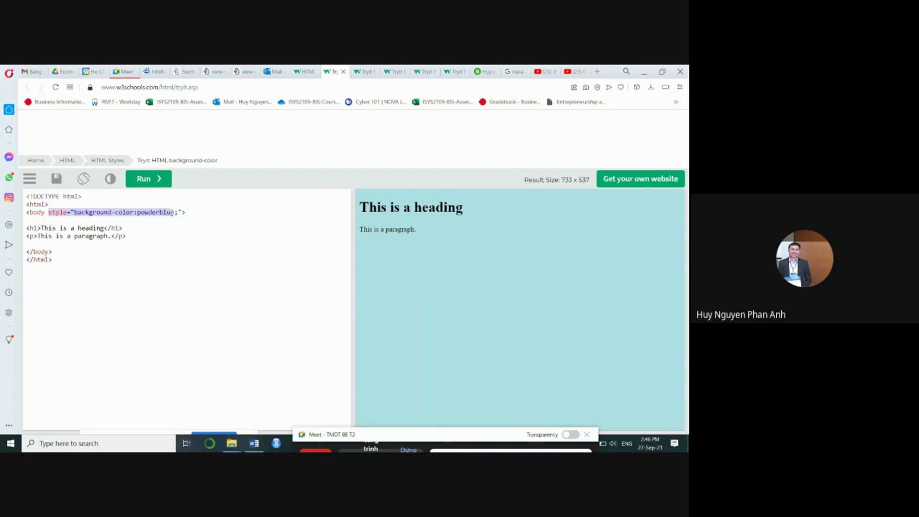
left_click_drag(175, 212, 181, 210)
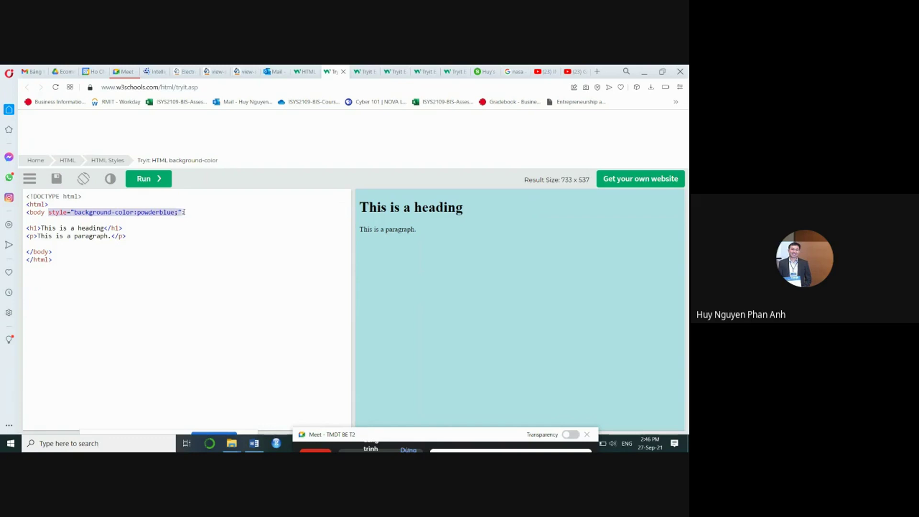